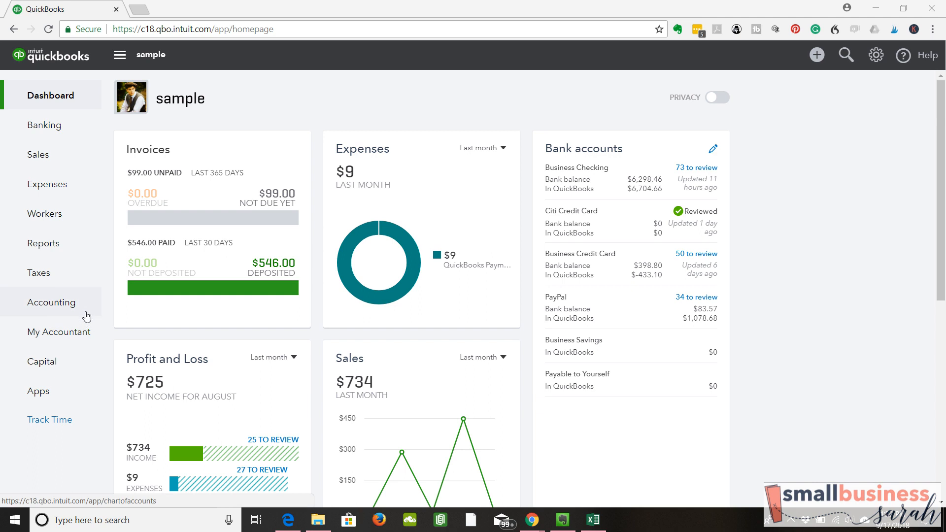
Step: Open the Chart of Accounts and examine the income, cost of goods sold and expense accounts with their sub-accounts
mouse_move(87, 316)
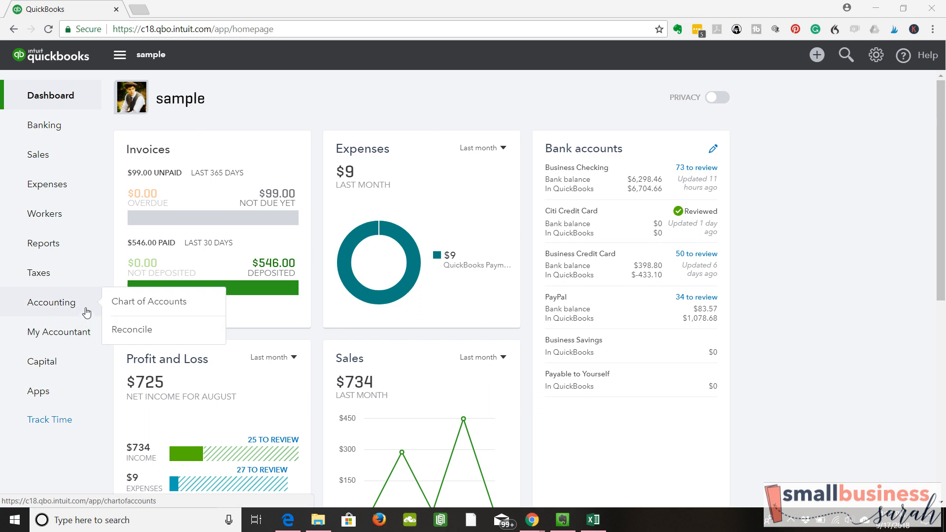
left_click(123, 308)
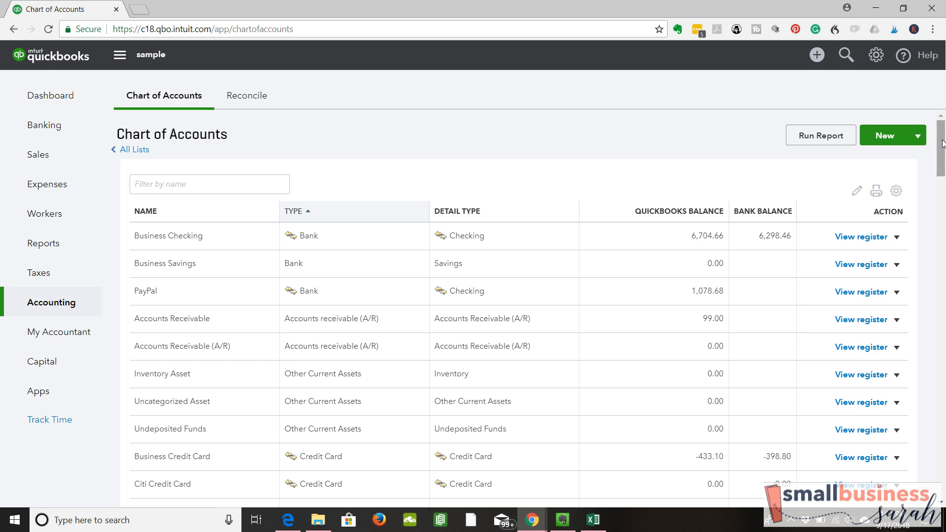
left_click_drag(943, 143, 944, 224)
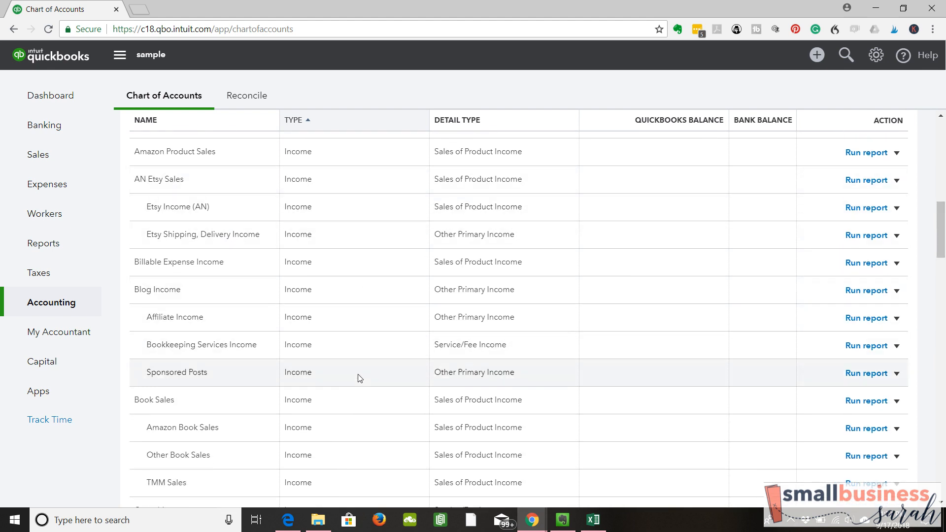
left_click_drag(944, 239, 945, 277)
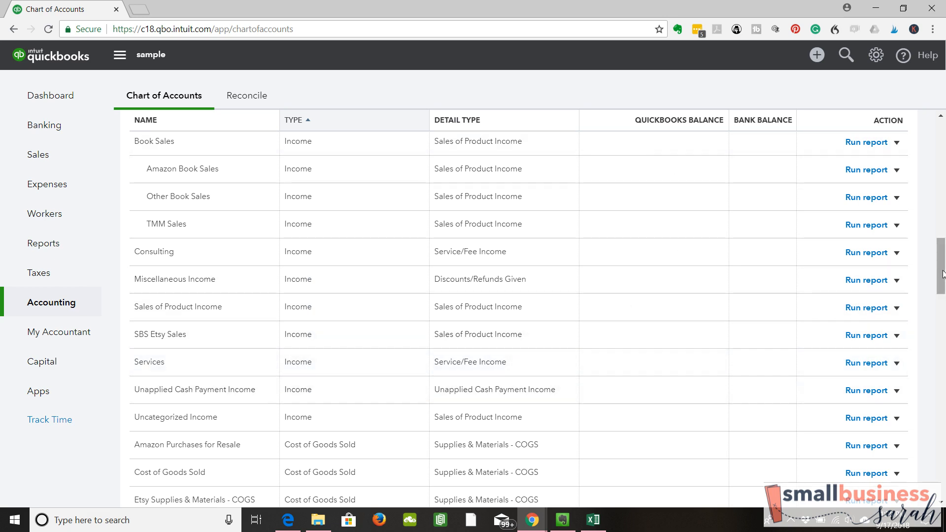
scroll(942, 274, "up", 1)
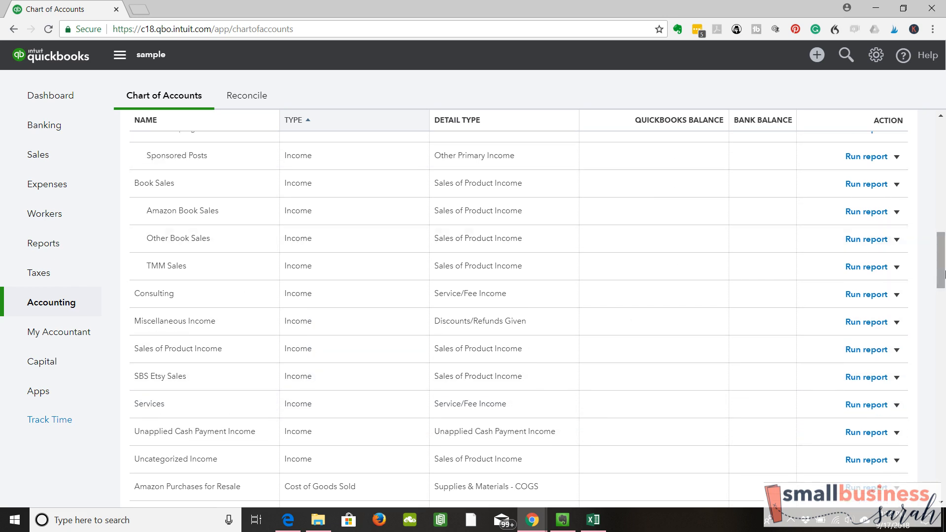
scroll(942, 276, "up", 4)
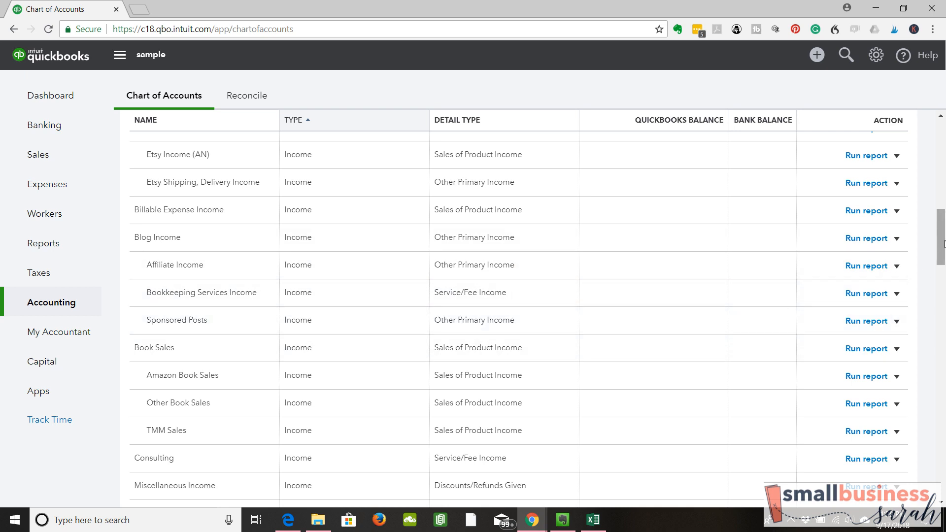
left_click_drag(942, 236, 945, 326)
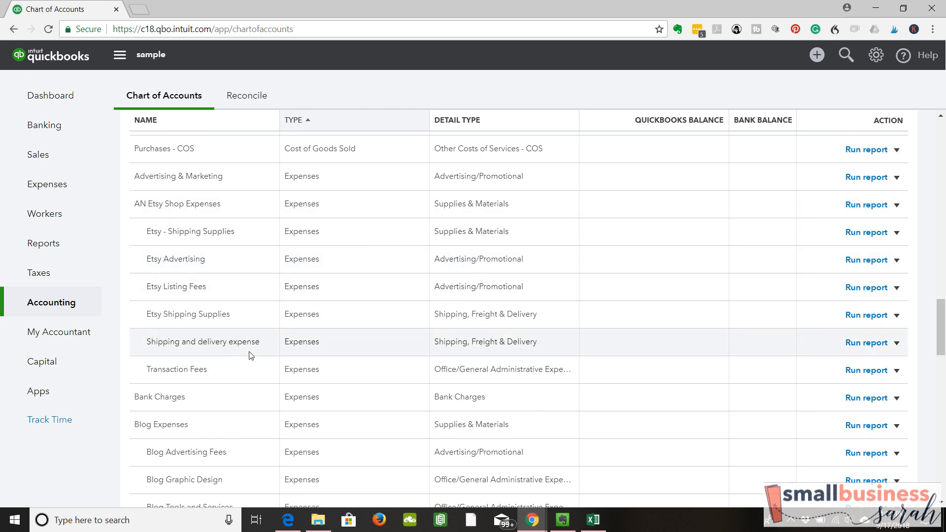
scroll(942, 324, "down", 4)
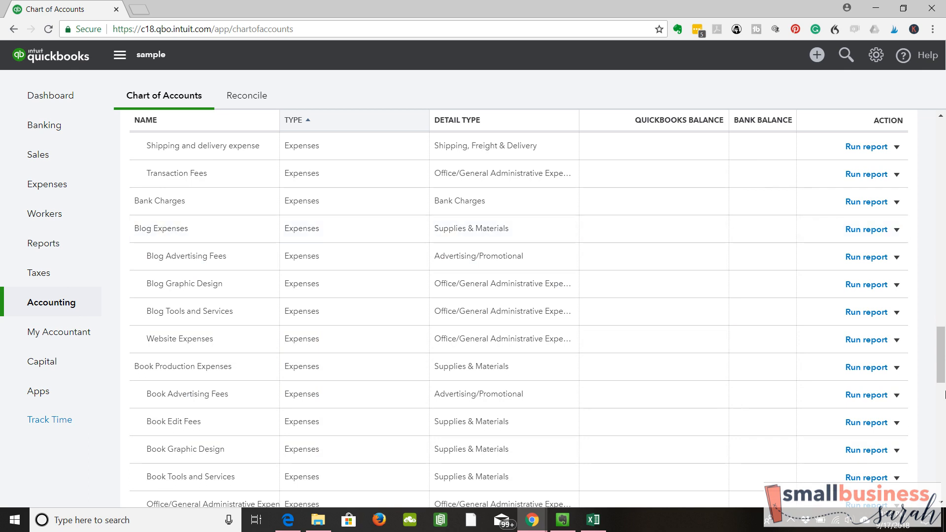
left_click_drag(941, 356, 941, 376)
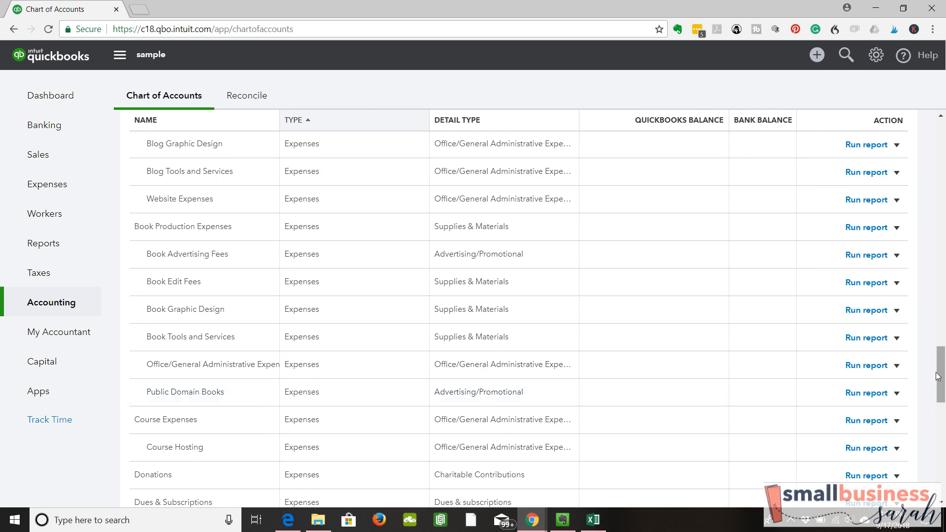
left_click_drag(942, 375, 902, 156)
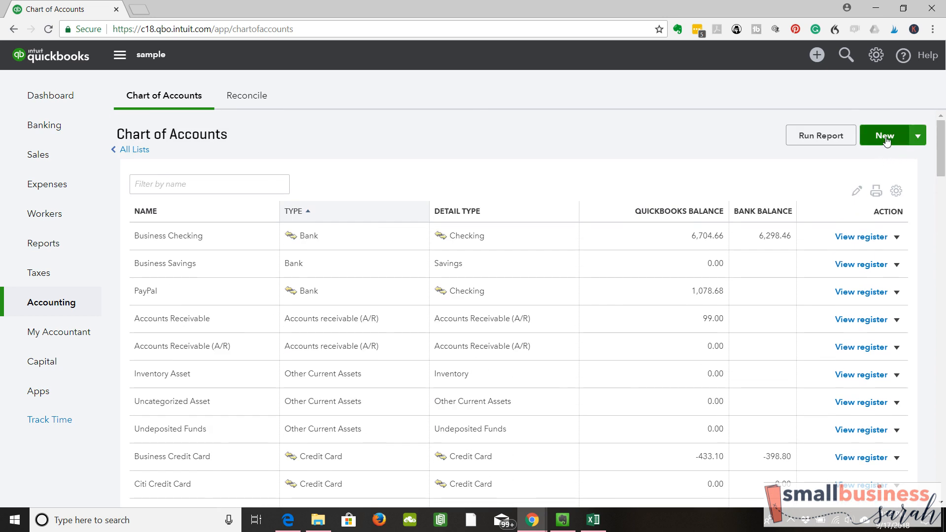
Step: Start a new account with account type Income and detail type Other Primary Income
left_click(886, 140)
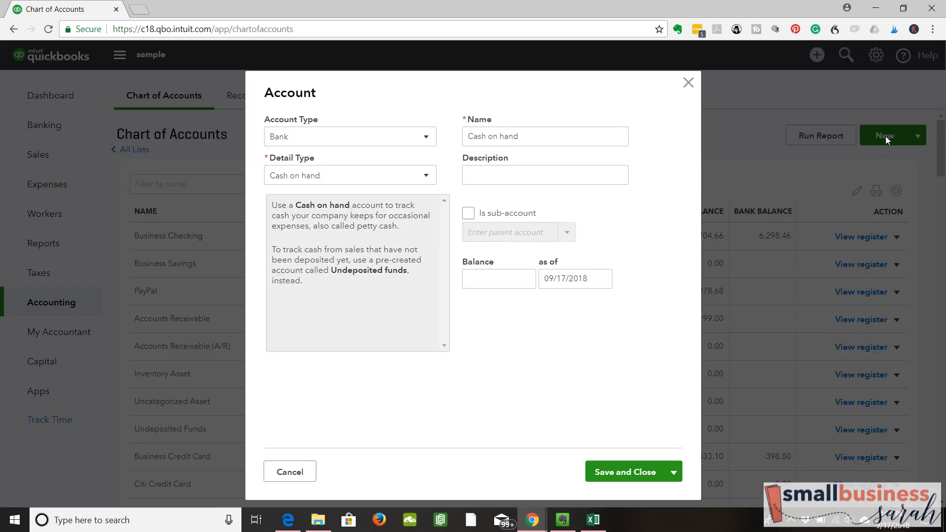
left_click(427, 139)
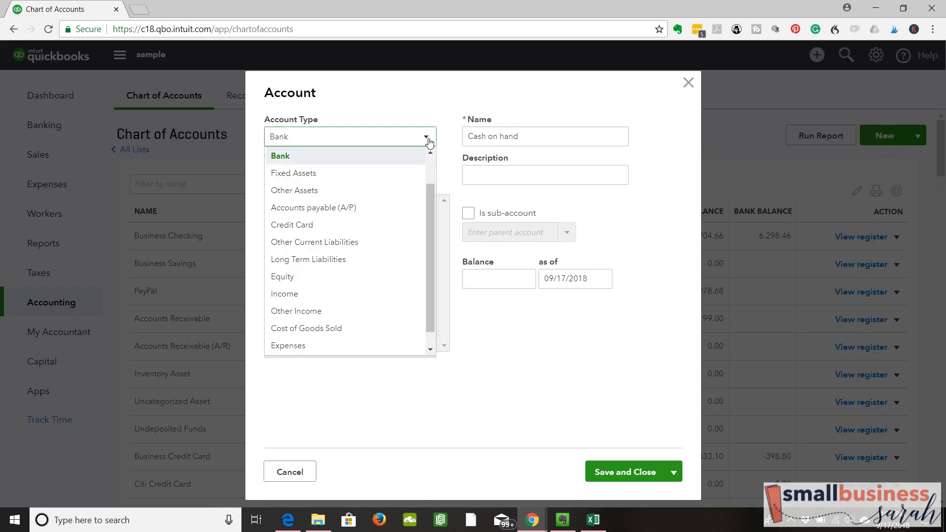
left_click(343, 294)
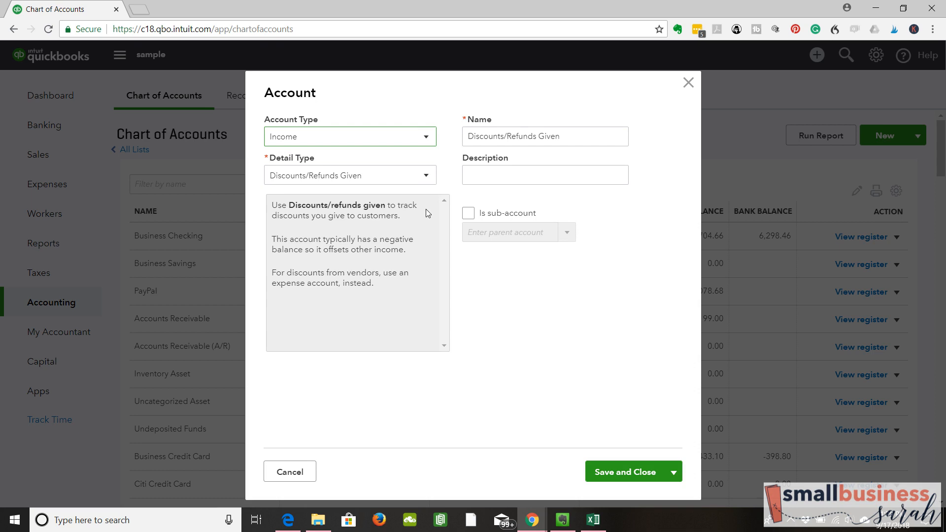
left_click(426, 178)
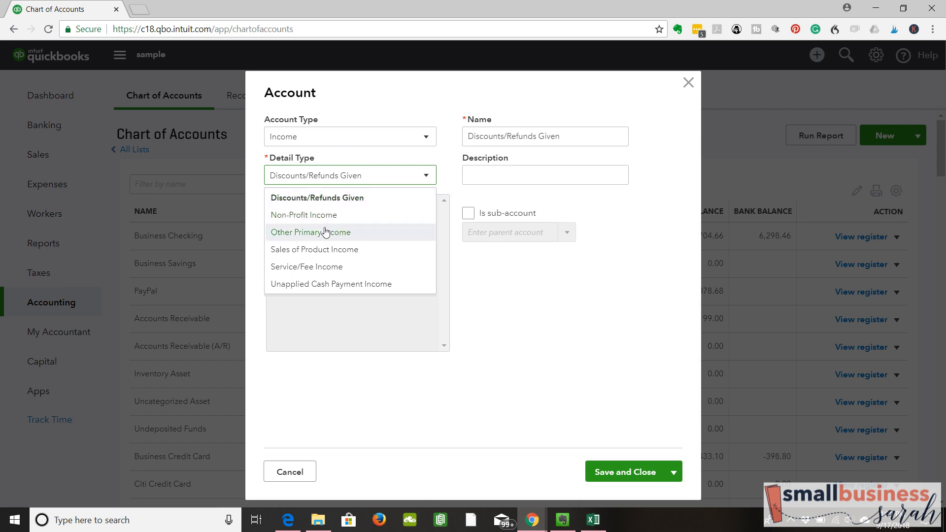
left_click(342, 237)
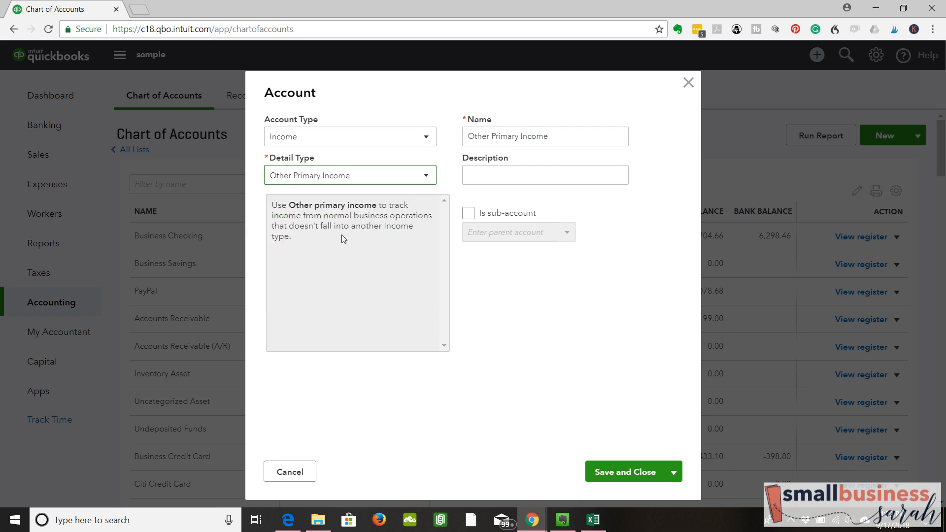
left_click(432, 183)
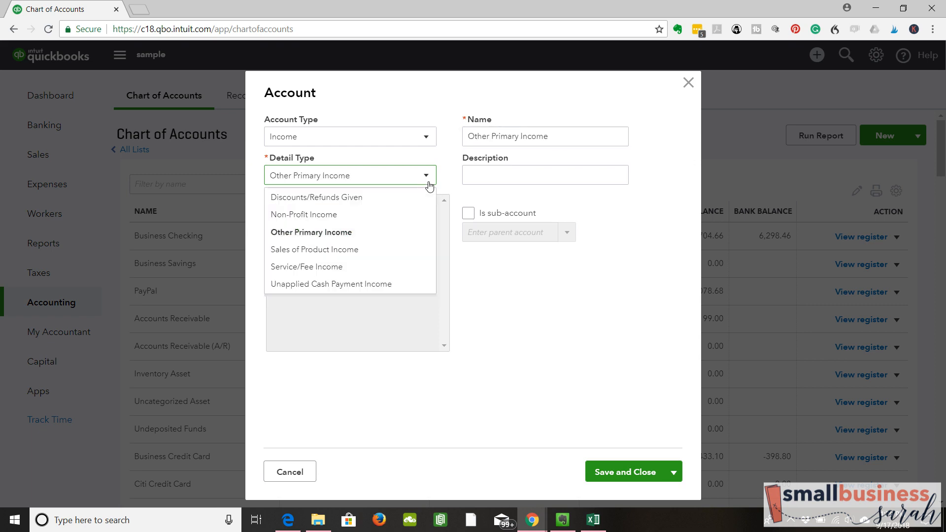
left_click(376, 237)
Step: Name the new account Ultimate Bundles and save it as a sub-account of Blog Income
triple_click(566, 144)
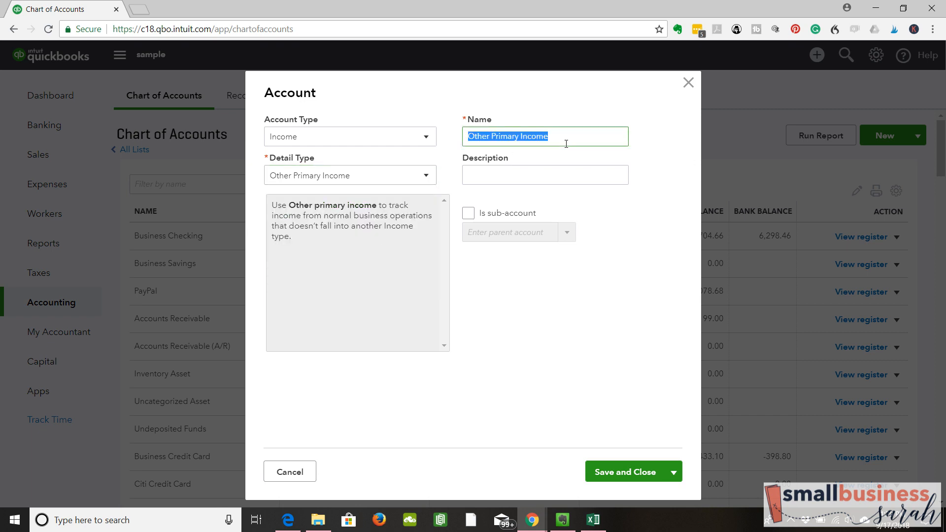
type("Ultimate Bundles")
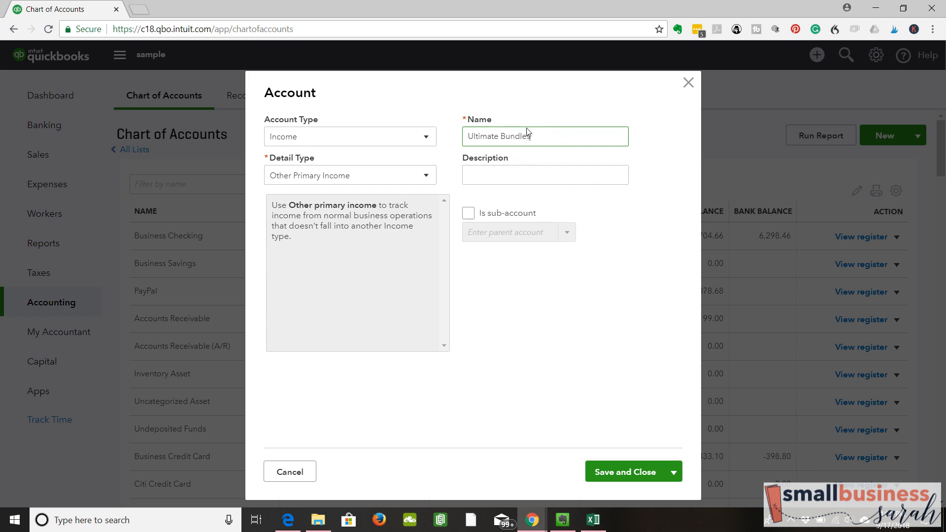
left_click(468, 214)
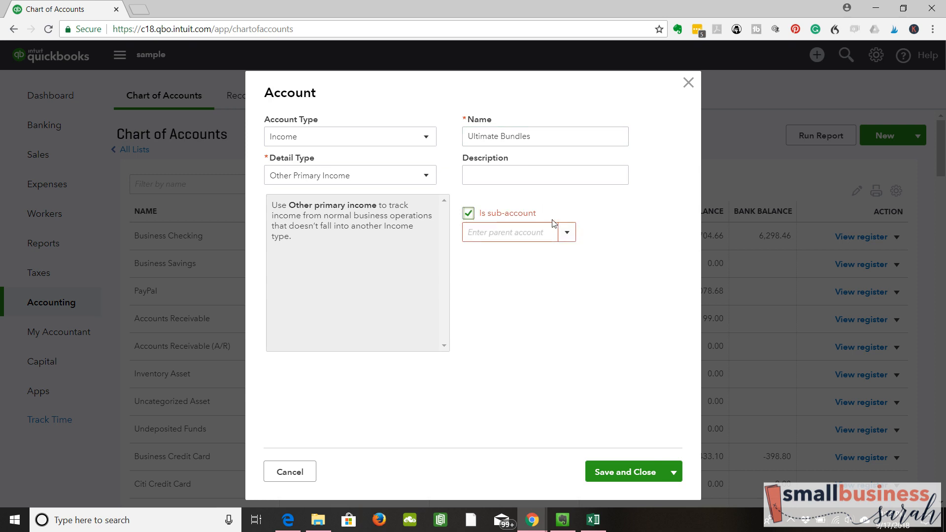
left_click(567, 235)
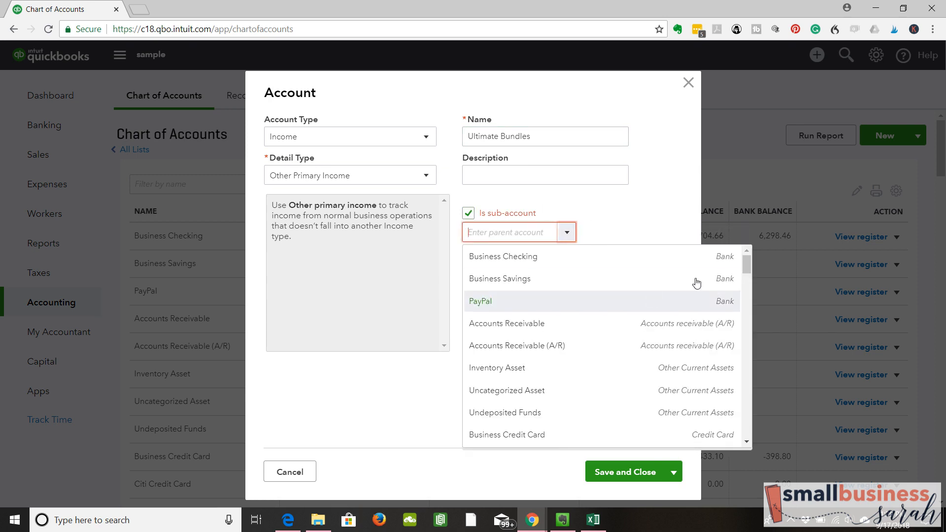
left_click_drag(746, 262, 747, 301)
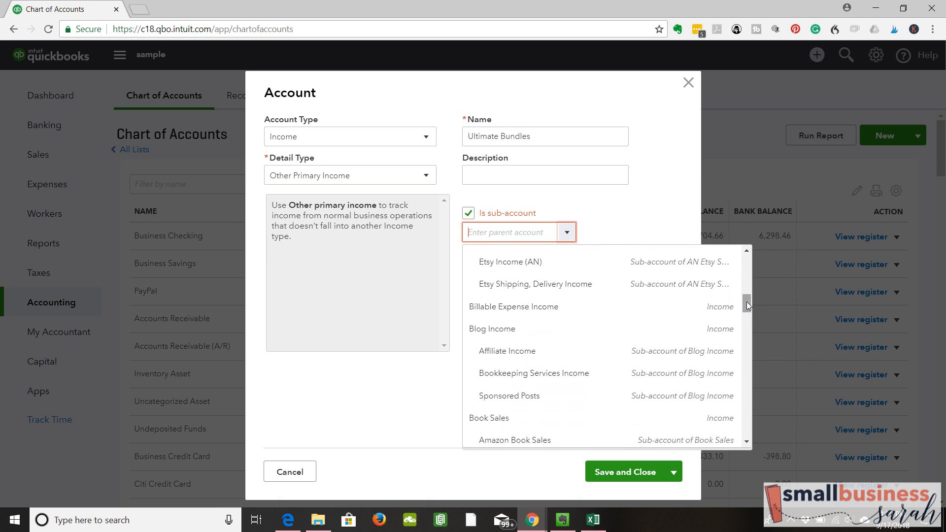
left_click(525, 335)
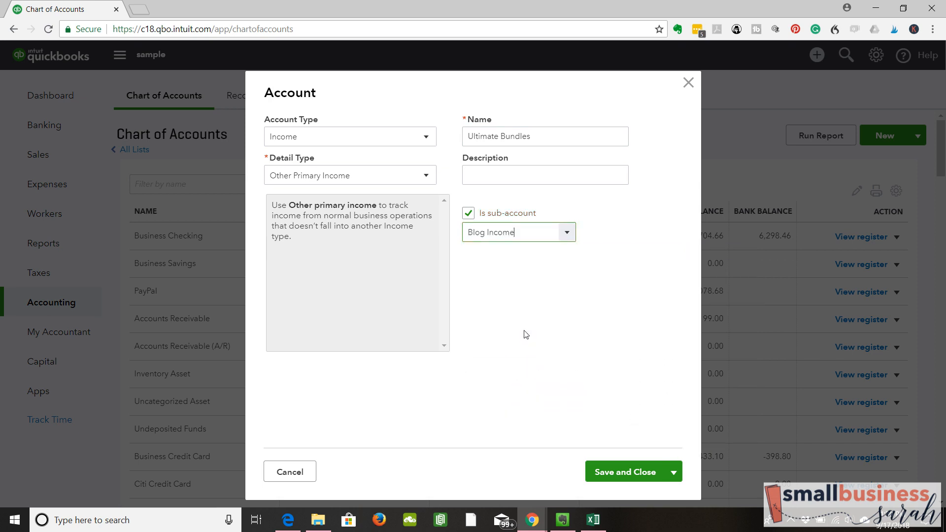
left_click(634, 472)
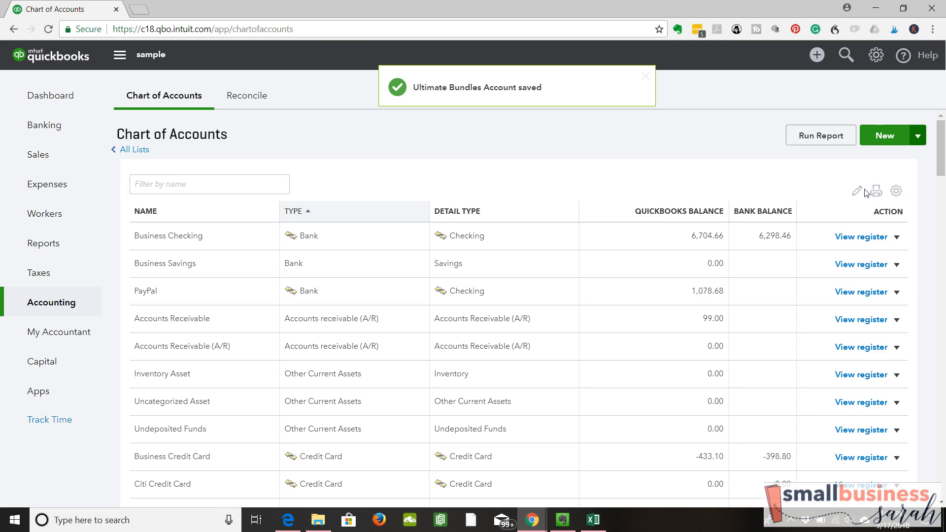
left_click_drag(941, 162, 944, 257)
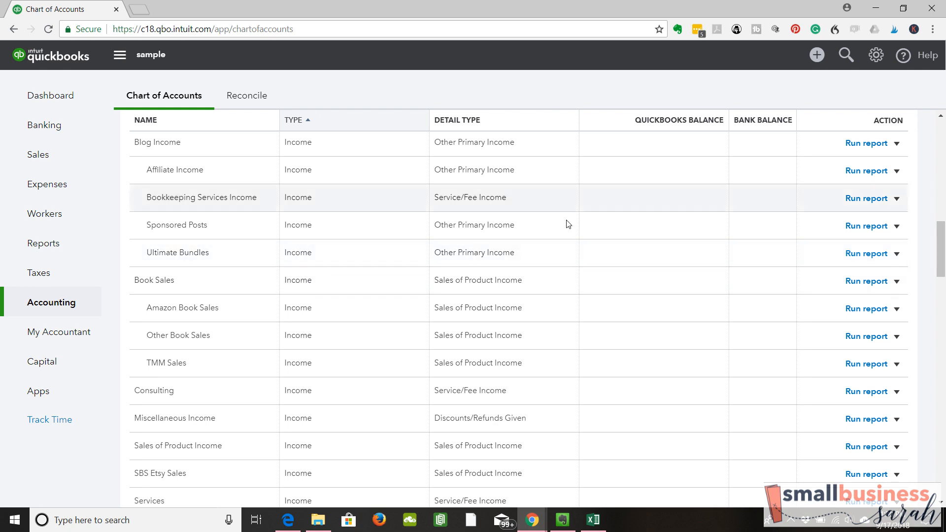
left_click_drag(942, 247, 944, 129)
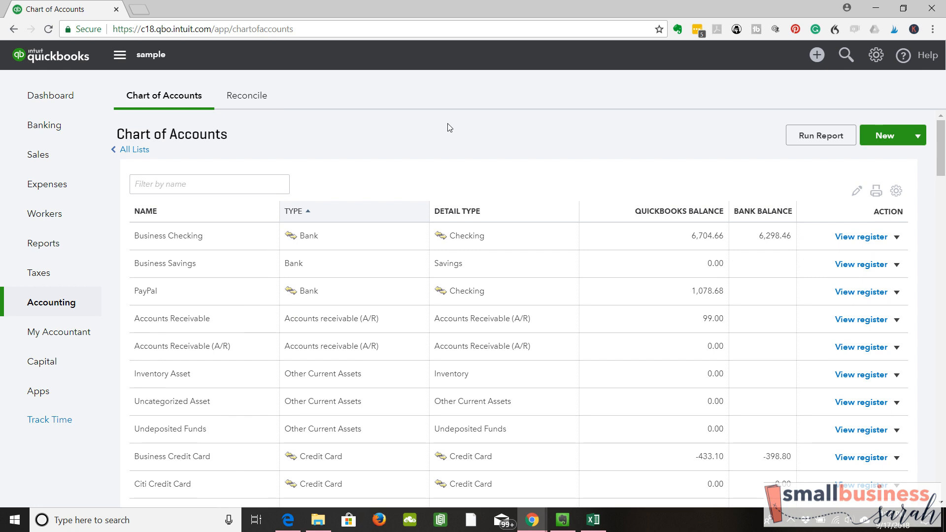
Step: Open the Banking page and examine the Business Credit Card transactions awaiting review and their suggested categories
left_click(75, 135)
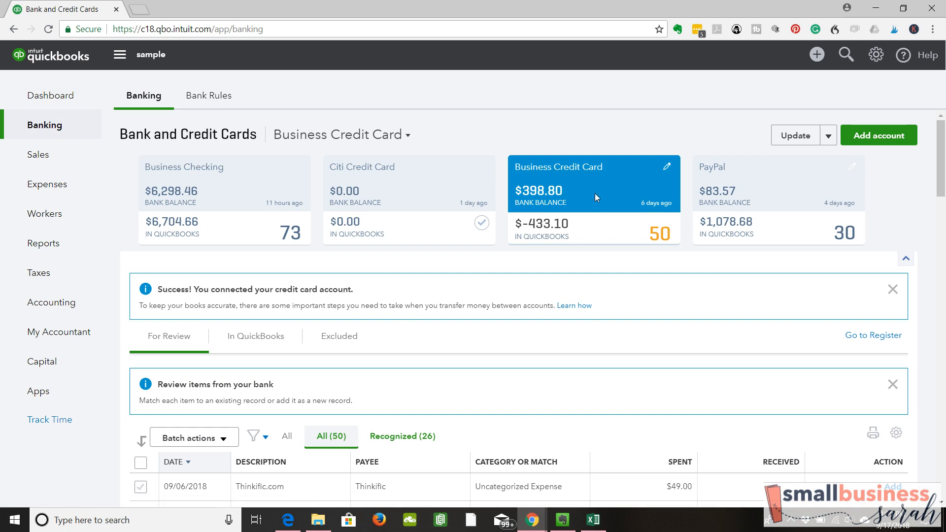
left_click(225, 199)
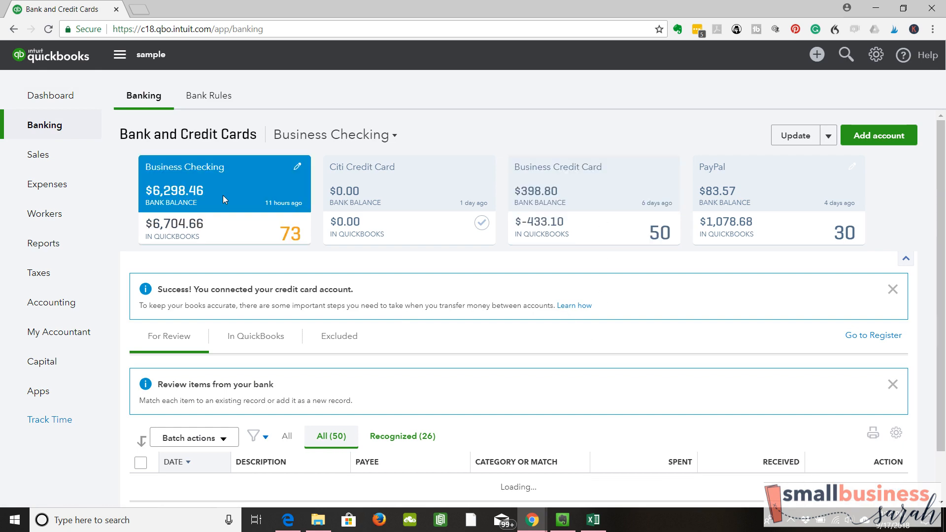
left_click(586, 193)
scroll(679, 362, "down", 3)
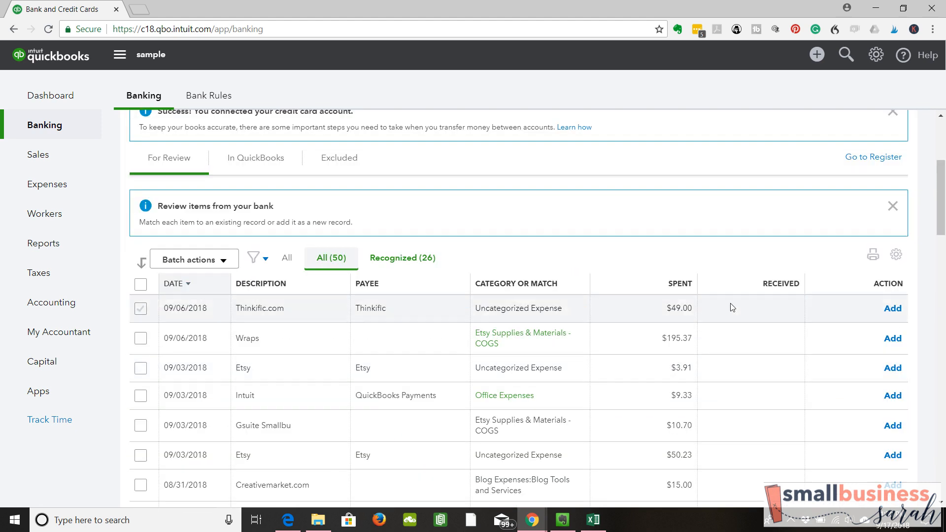
mouse_move(940, 202)
left_mouse_down()
mouse_move(945, 146)
mouse_move(943, 205)
left_mouse_up()
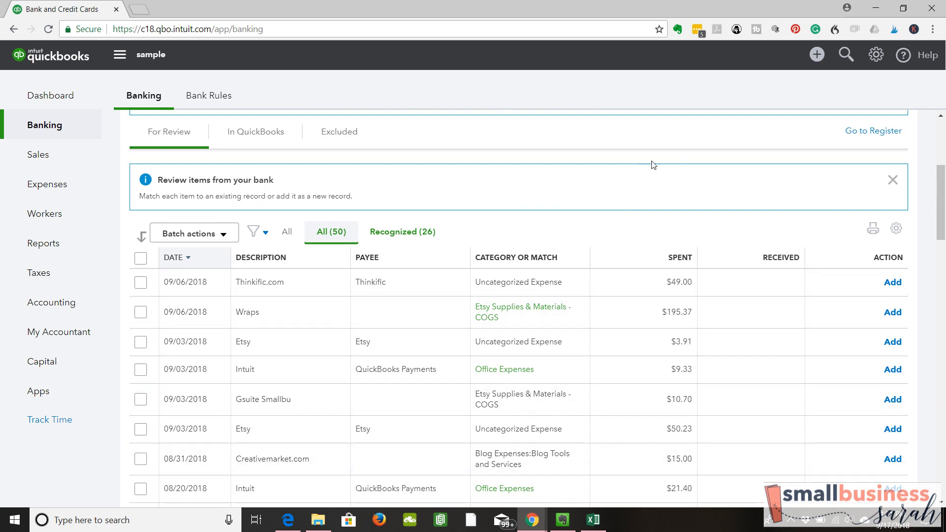
left_click_drag(942, 195, 942, 196)
left_click(525, 252)
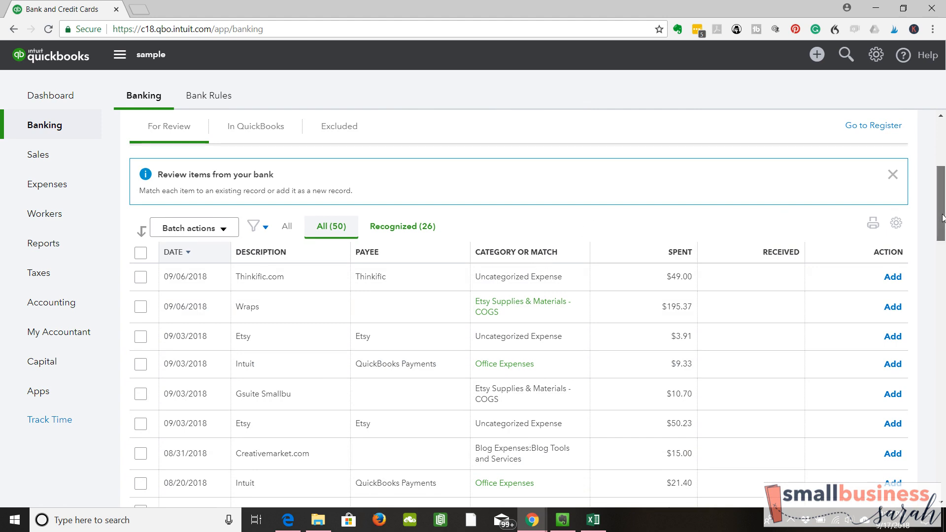
left_click_drag(941, 219, 942, 197)
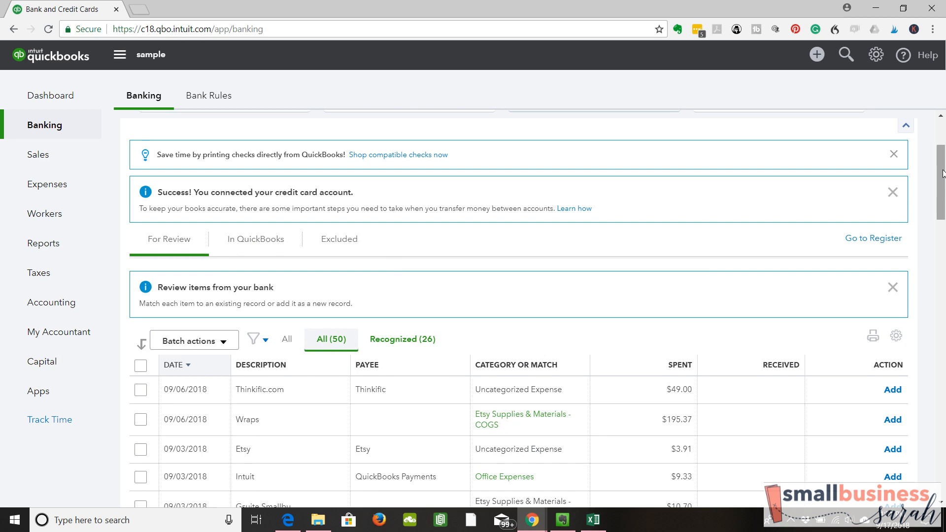
left_click_drag(943, 173, 941, 459)
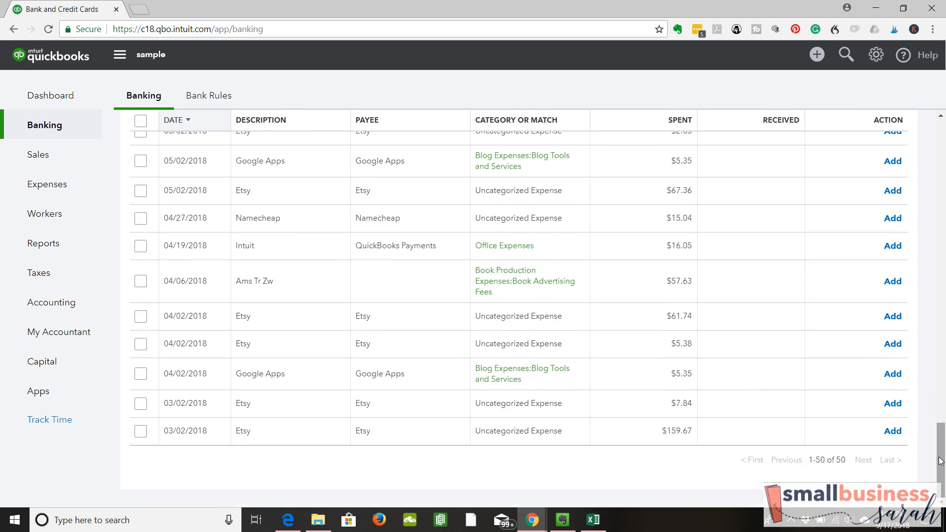
Step: Categorize the 06/06/2018 Thinkific.com transaction as Course Expenses:Course Hosting and add it to the books
left_click_drag(941, 461, 944, 370)
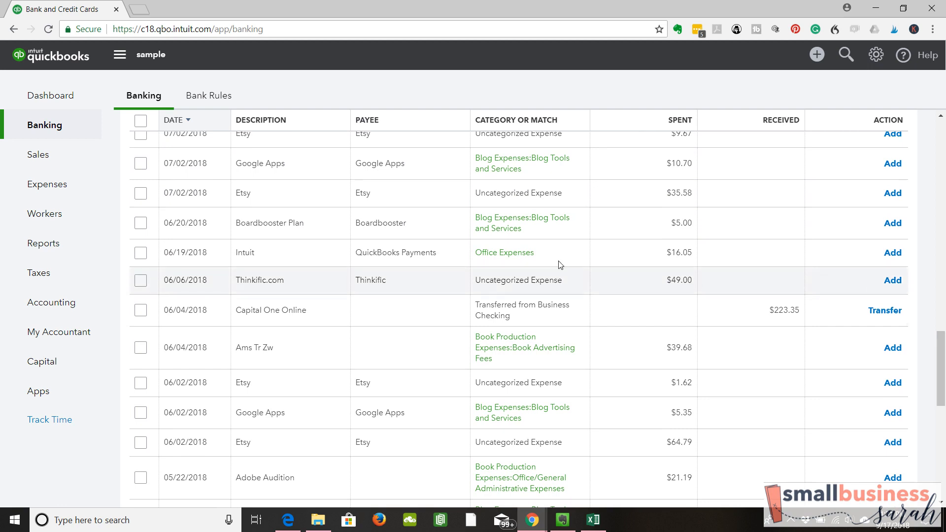
left_click(573, 282)
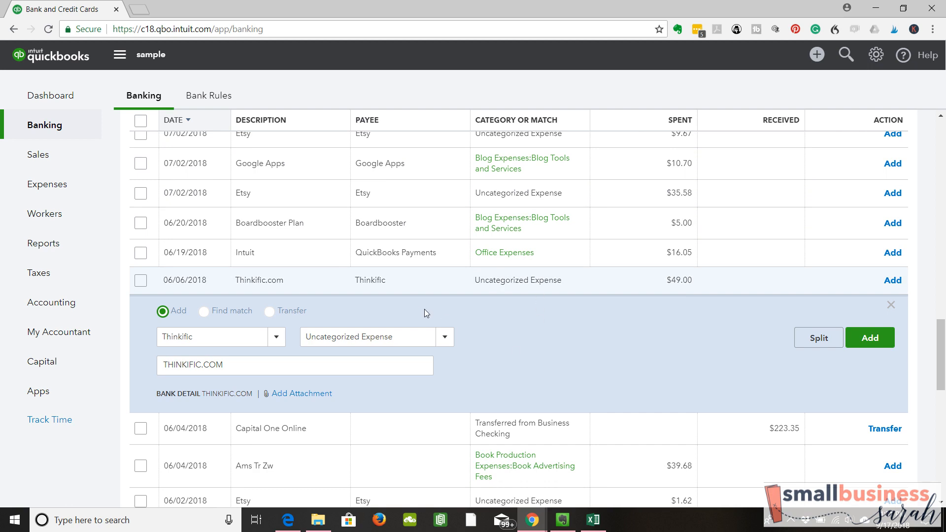
left_click(446, 339)
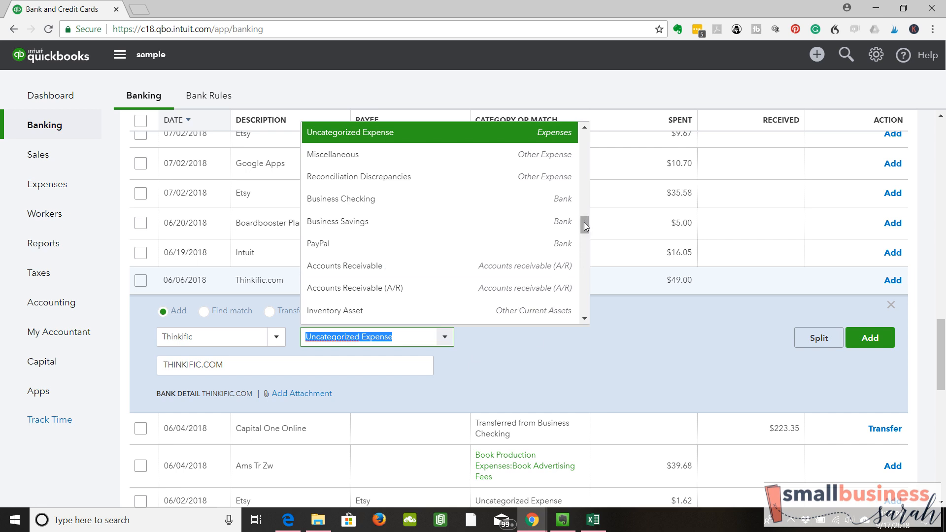
left_click_drag(584, 223, 583, 173)
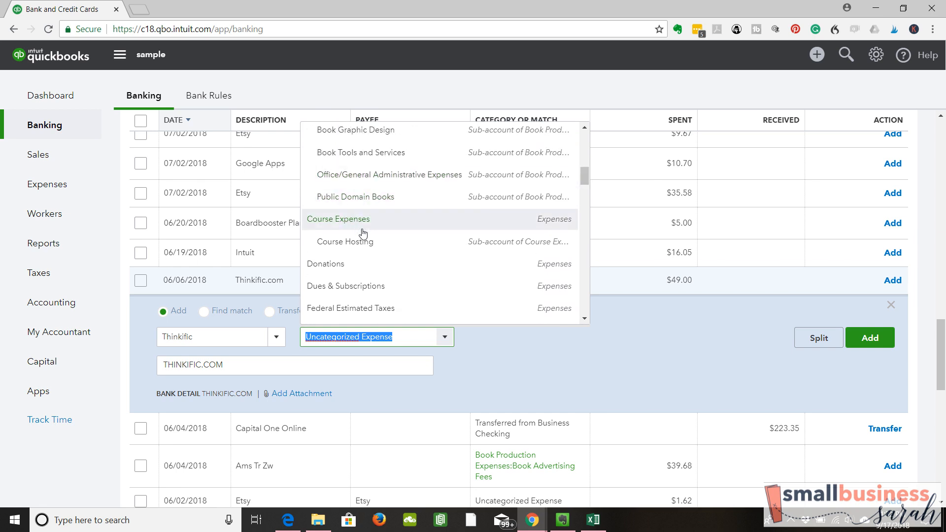
left_click(389, 246)
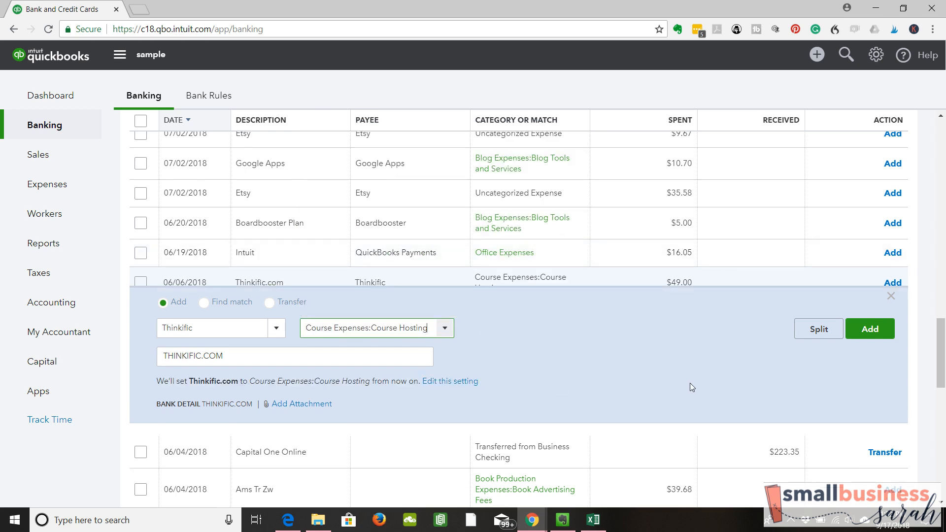
left_click(870, 329)
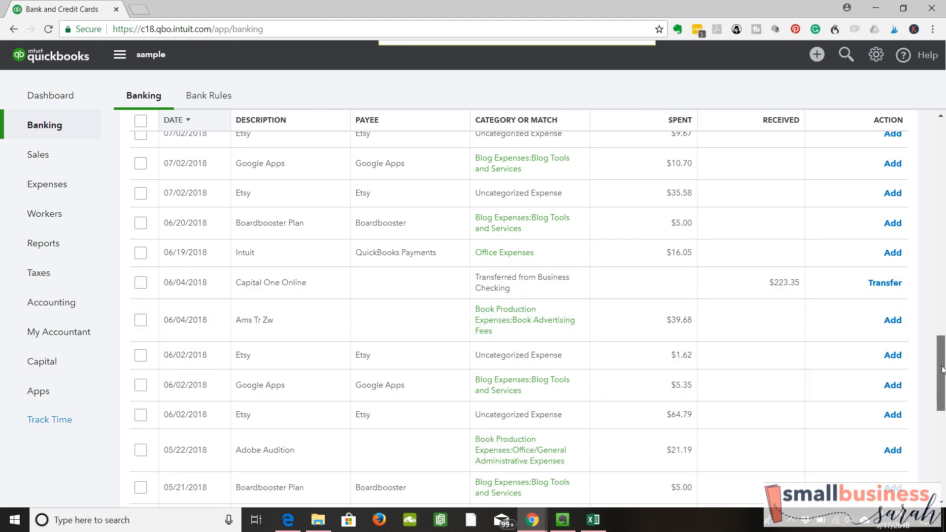
Step: Add the 07/06/2018 Thinkific.com, 07/02/2018 Google Apps, 06/20/2018 Boardbooster Plan and 06/19/2018 Intuit transactions with their suggested categories
left_click_drag(941, 369, 943, 321)
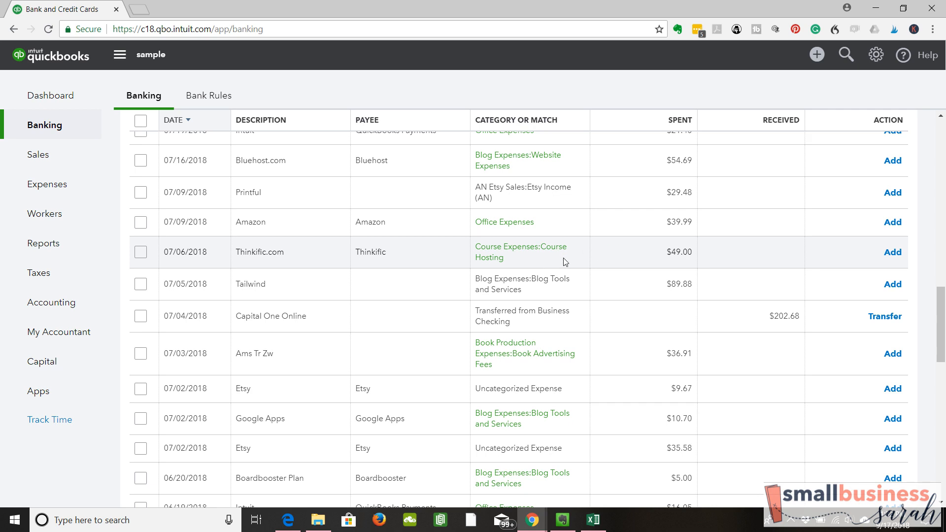
left_click(892, 253)
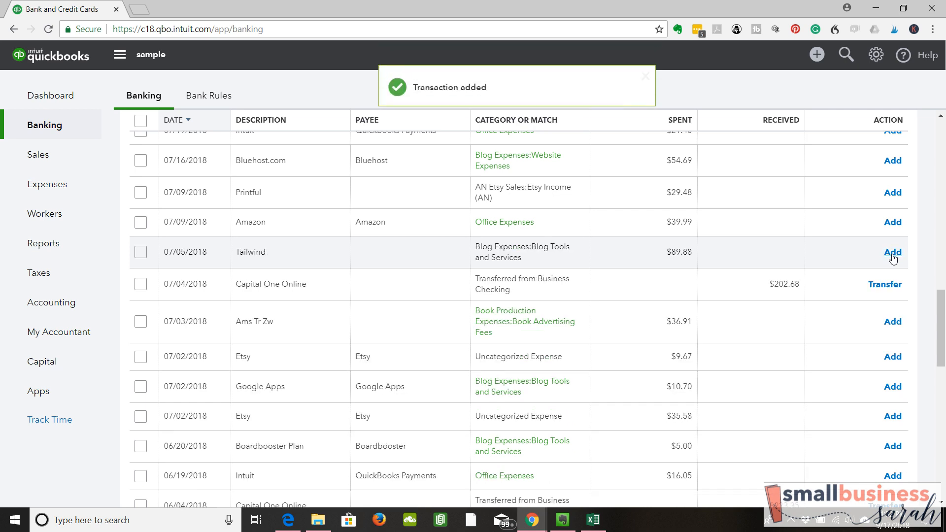
scroll(944, 320, "down", 1)
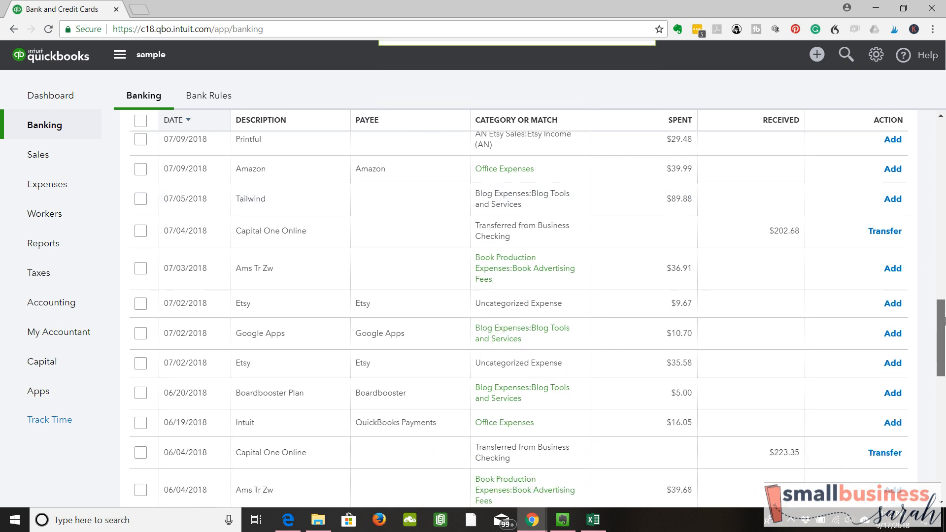
scroll(944, 320, "down", 1)
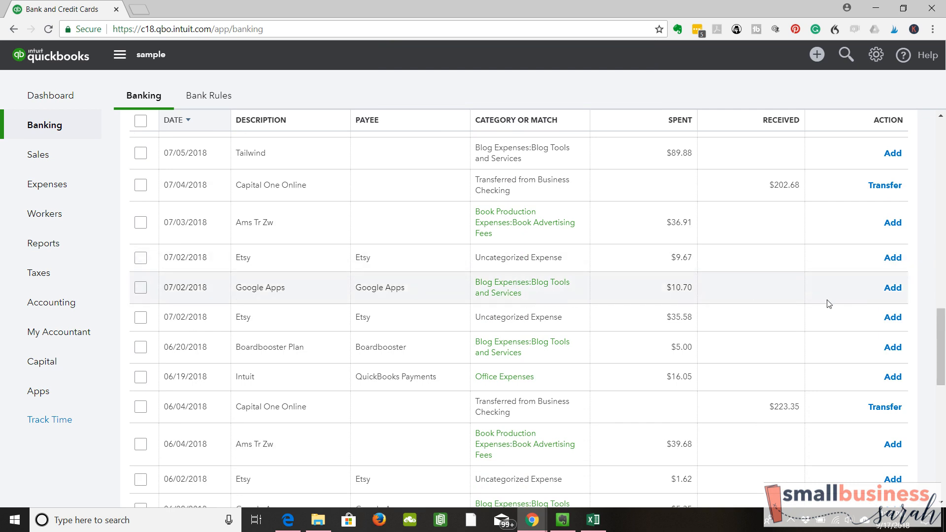
left_click(893, 288)
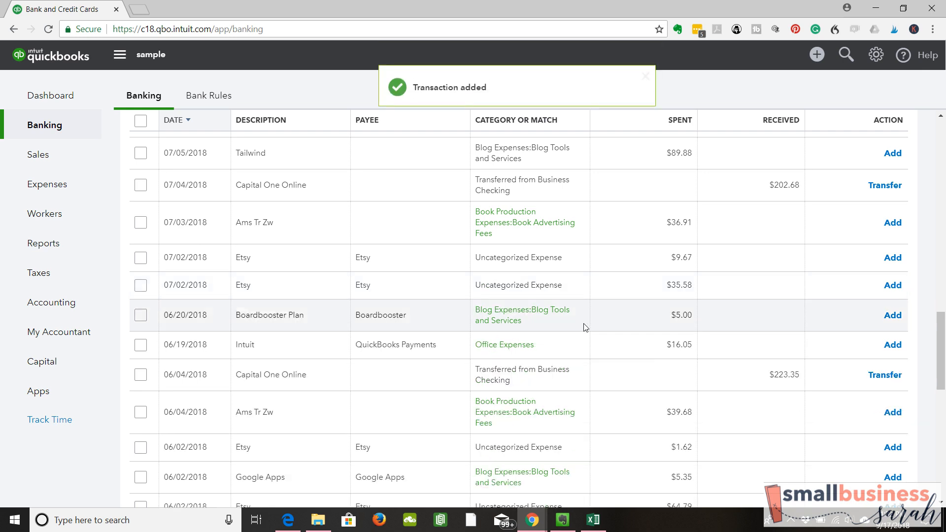
left_click(892, 317)
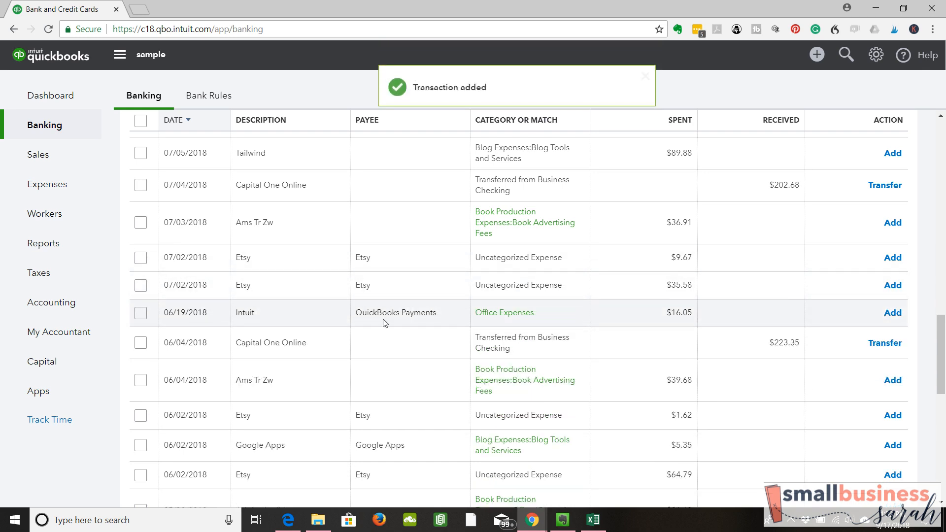
left_click(894, 315)
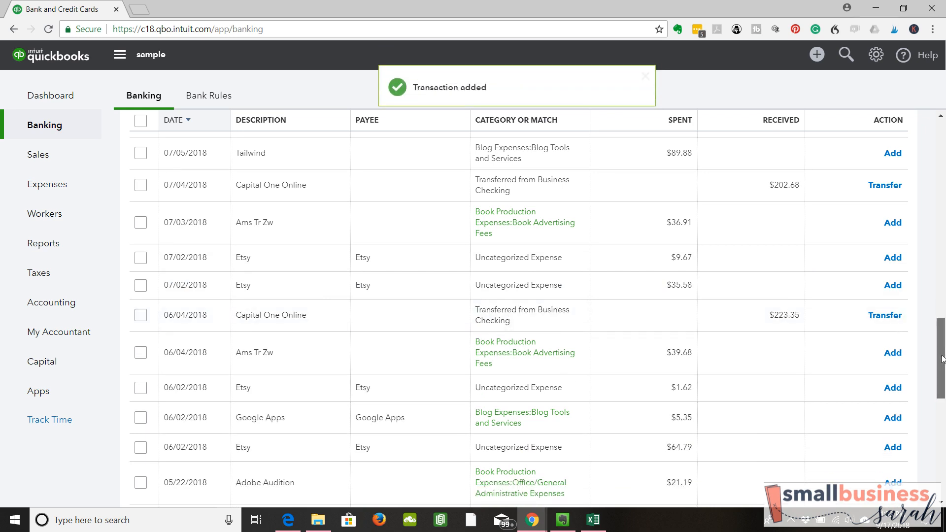
Step: Batch-accept the Bluehost.com (07/16), Quill (08/09), Intuit (07/19, 08/20, 09/03) and Thinkific.com (08/06, 09/06) transactions
left_click_drag(942, 359, 944, 296)
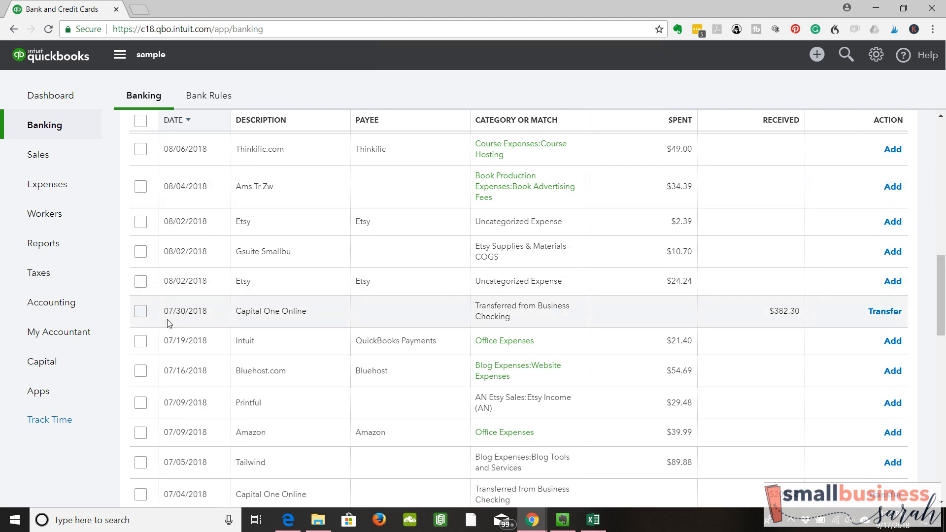
left_click(141, 372)
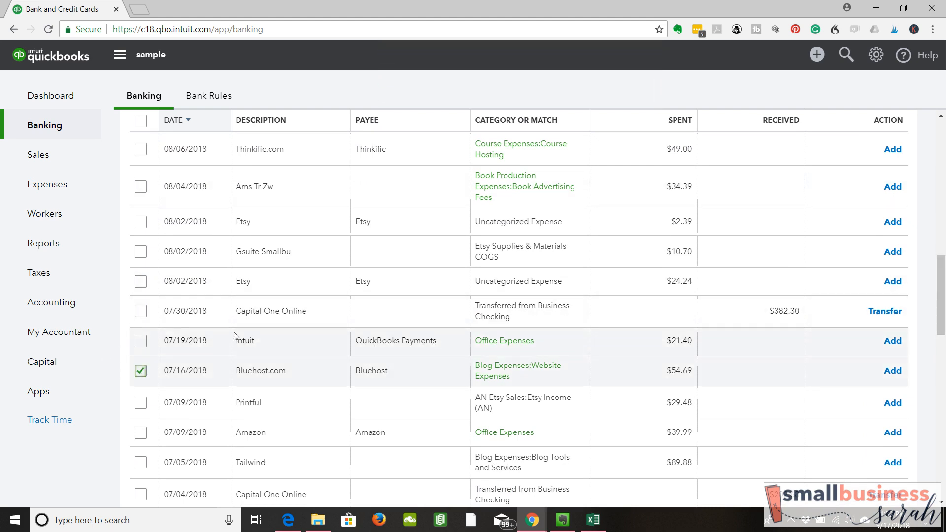
left_click(141, 342)
scroll(943, 310, "up", 2)
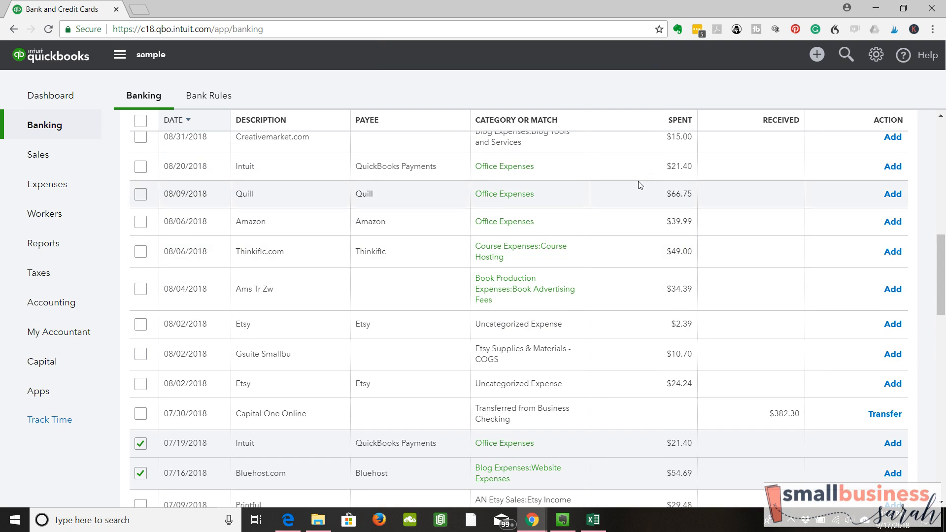
left_click(141, 253)
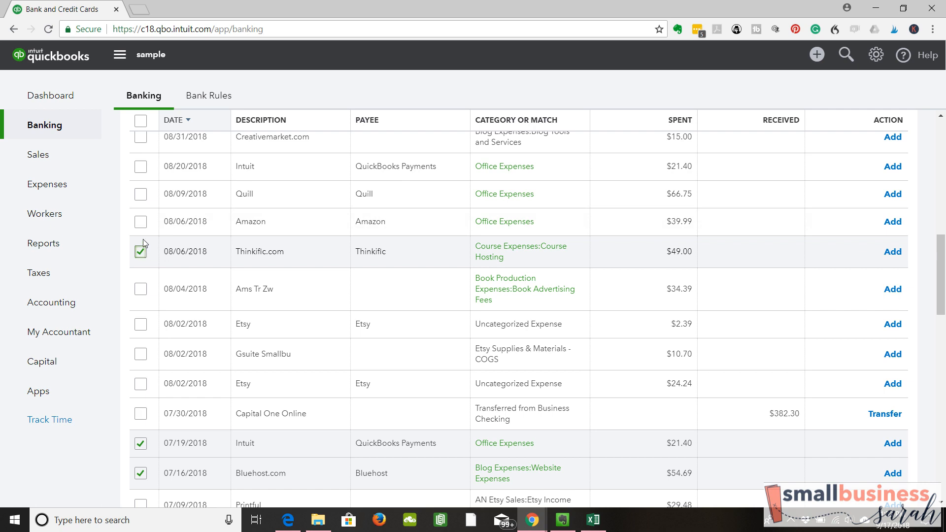
left_click(141, 194)
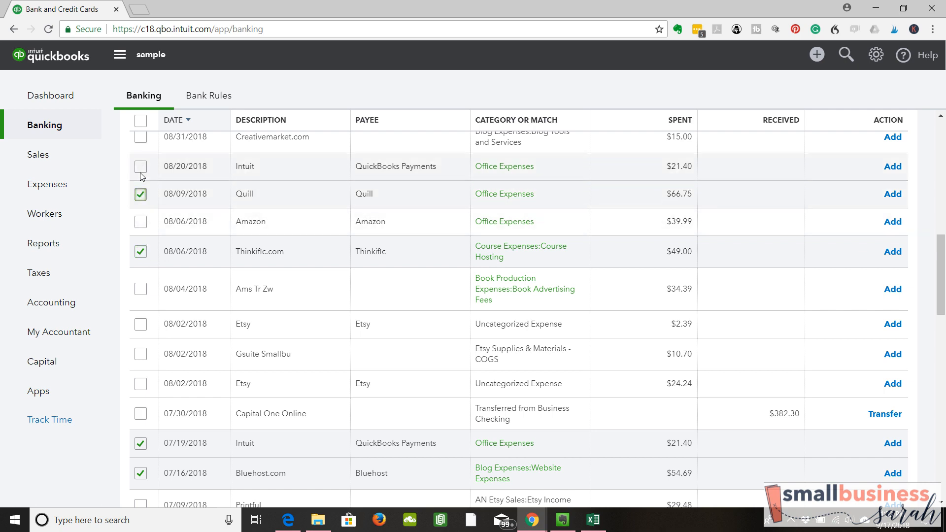
left_click(140, 167)
left_click_drag(943, 266, 943, 205)
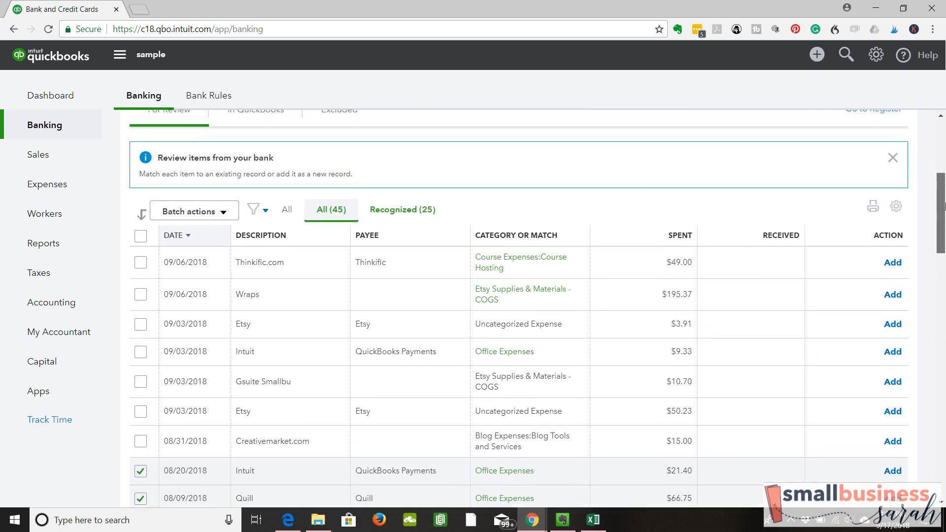
left_click(141, 352)
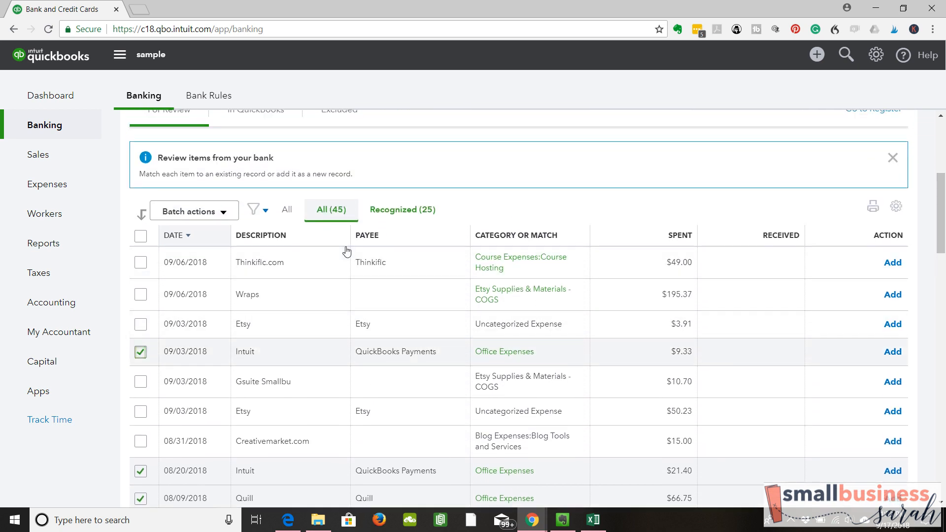
left_click(142, 266)
left_click(229, 213)
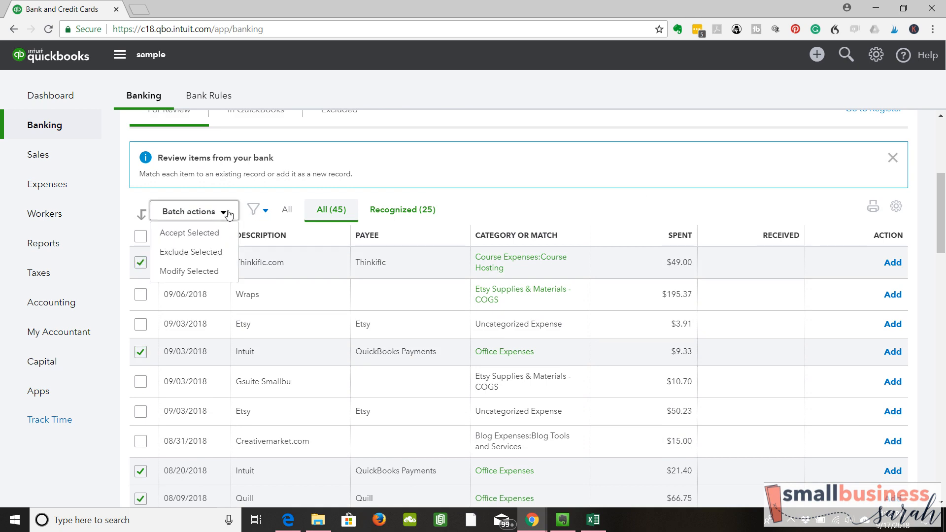
left_click(195, 234)
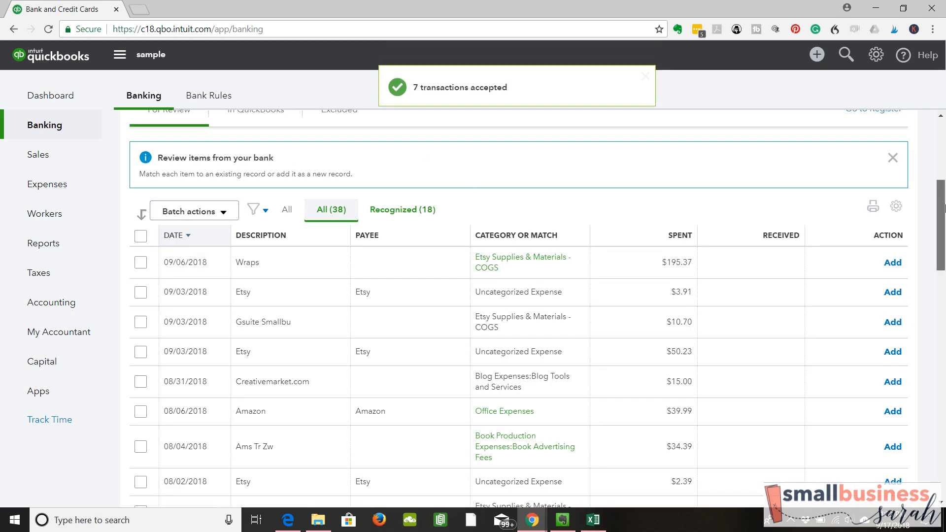
Step: Create Tailwind as a new vendor payee on the 07/05/2018 Tailwind transaction and add the transaction
left_click_drag(944, 207, 944, 281)
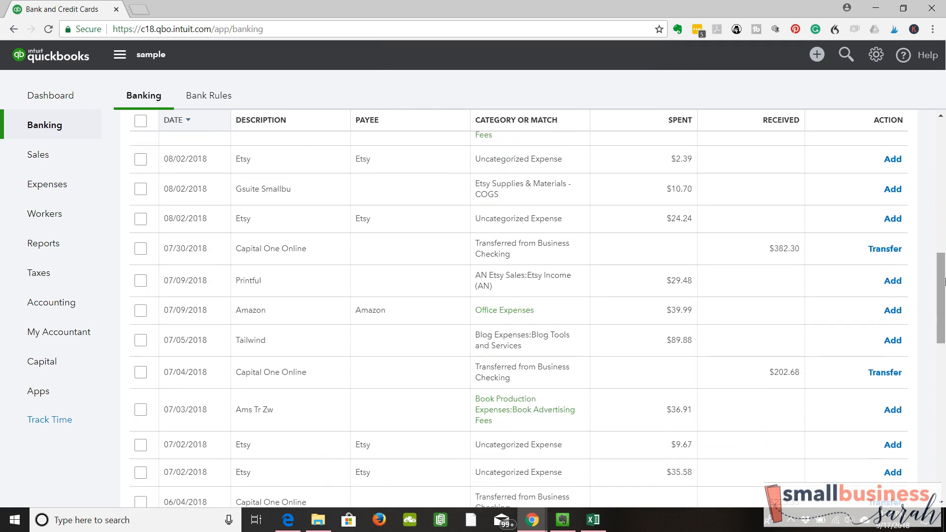
left_click(573, 344)
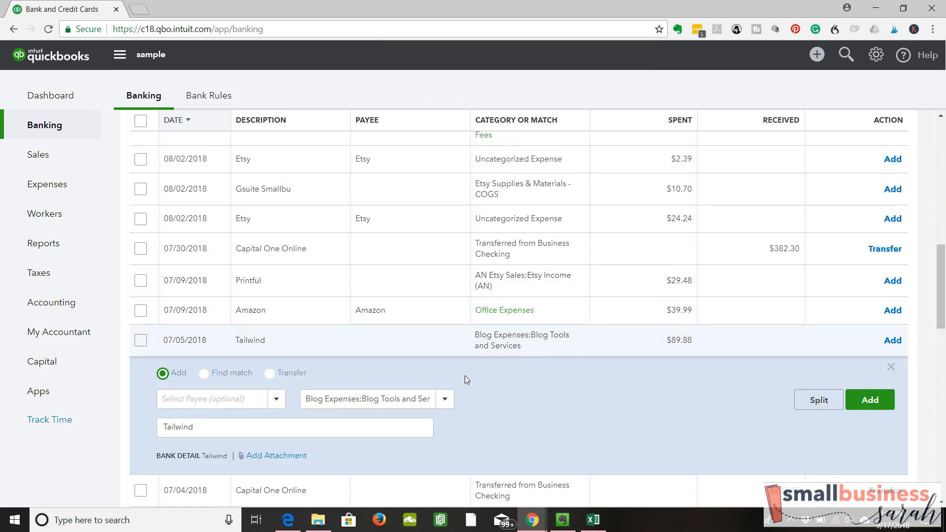
left_click(231, 400)
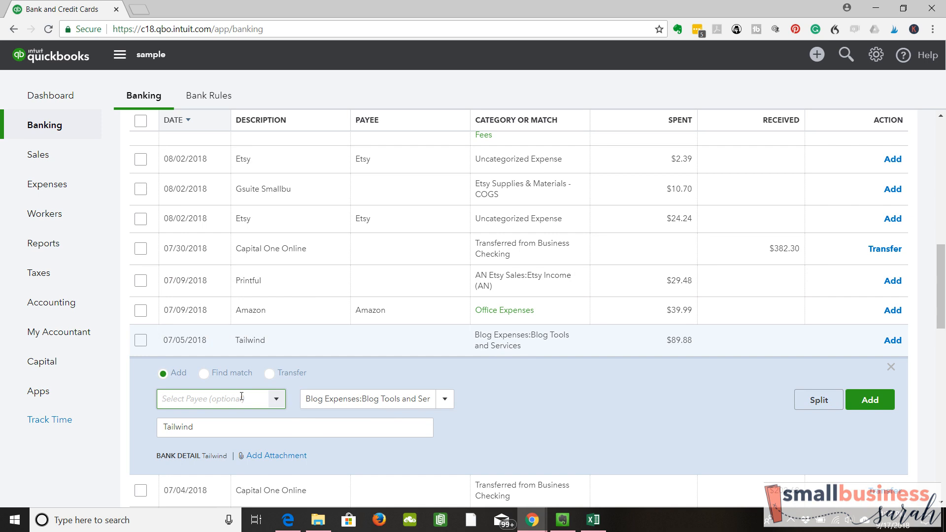
type("Ta")
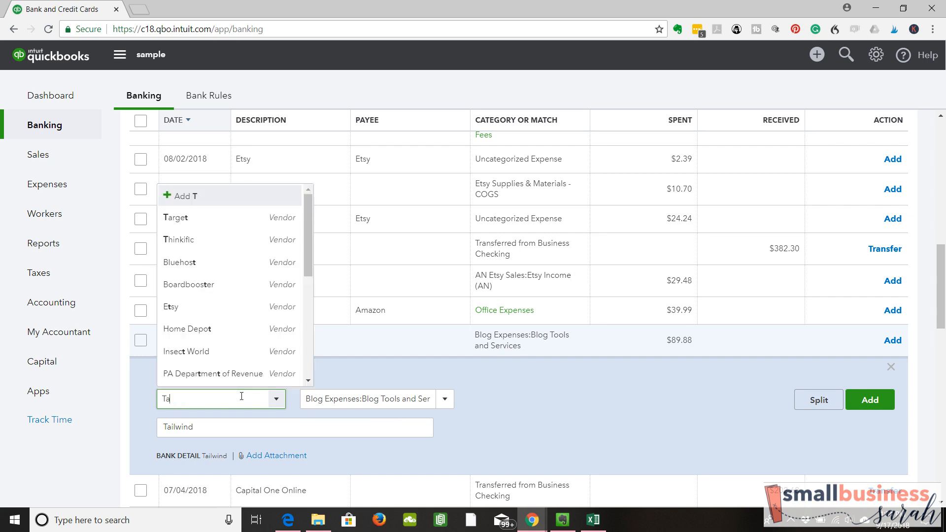
type("ilwind")
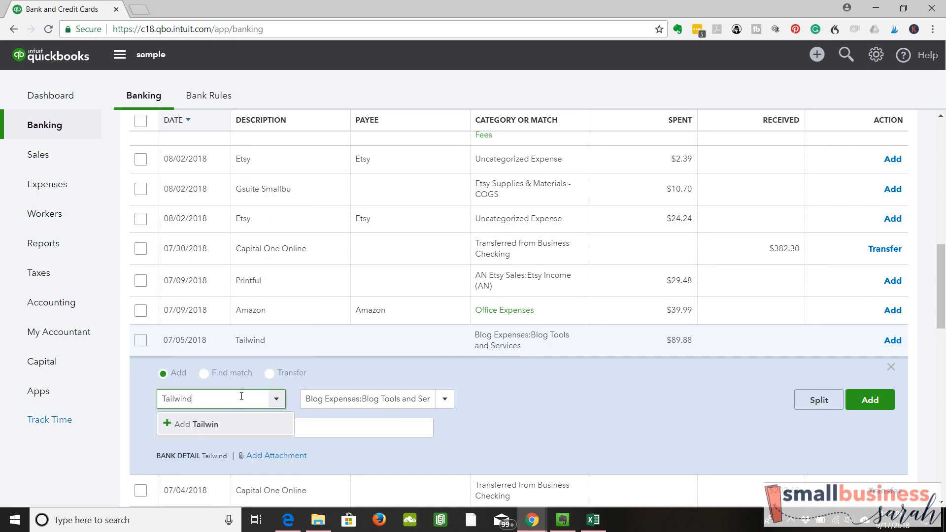
left_click(169, 424)
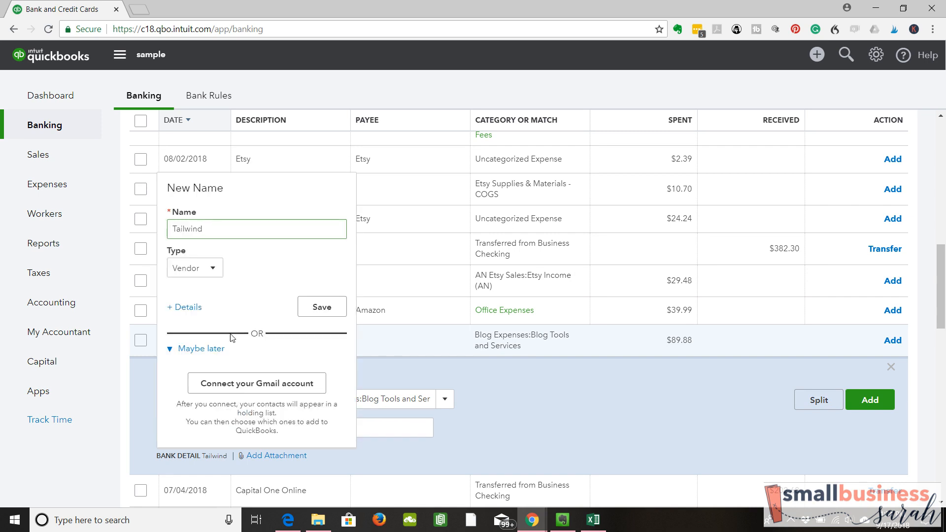
left_click(321, 307)
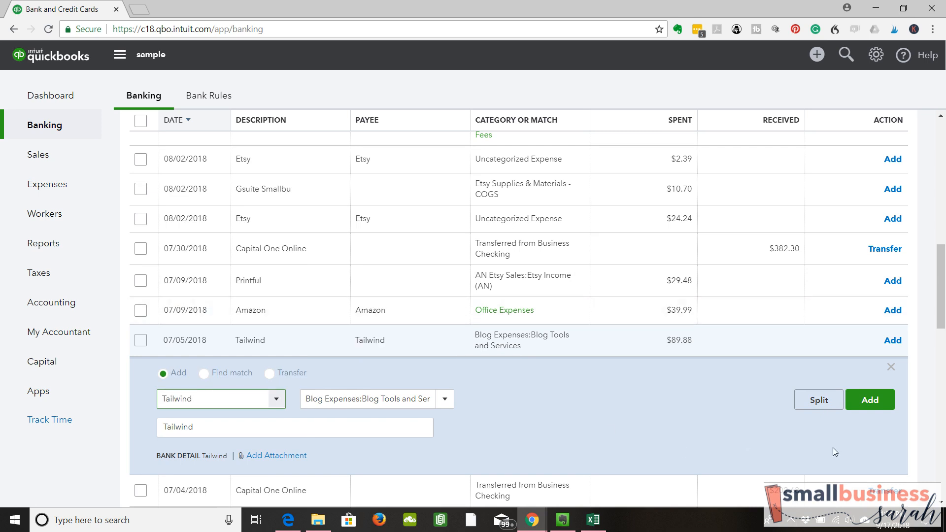
left_click(876, 403)
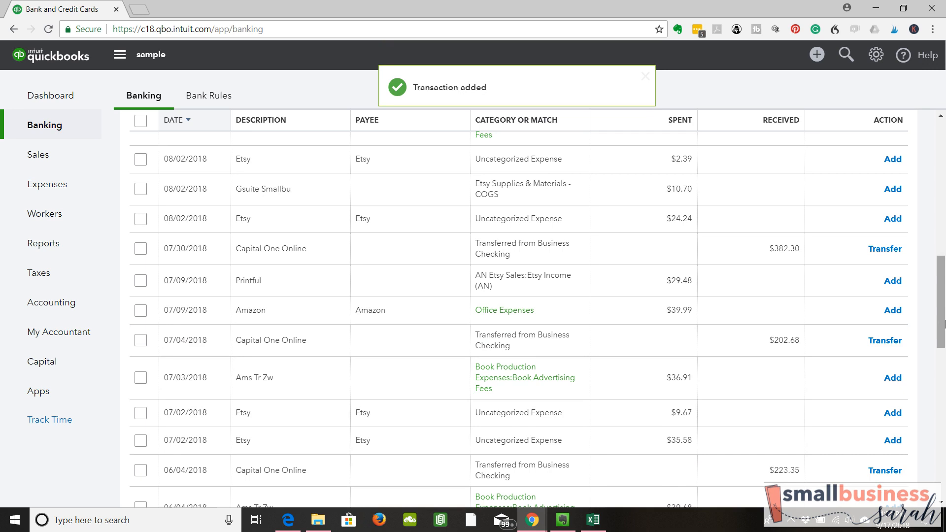
Step: Open the Business Credit Card register and examine its recorded expenses and transfers
left_click_drag(943, 322, 944, 183)
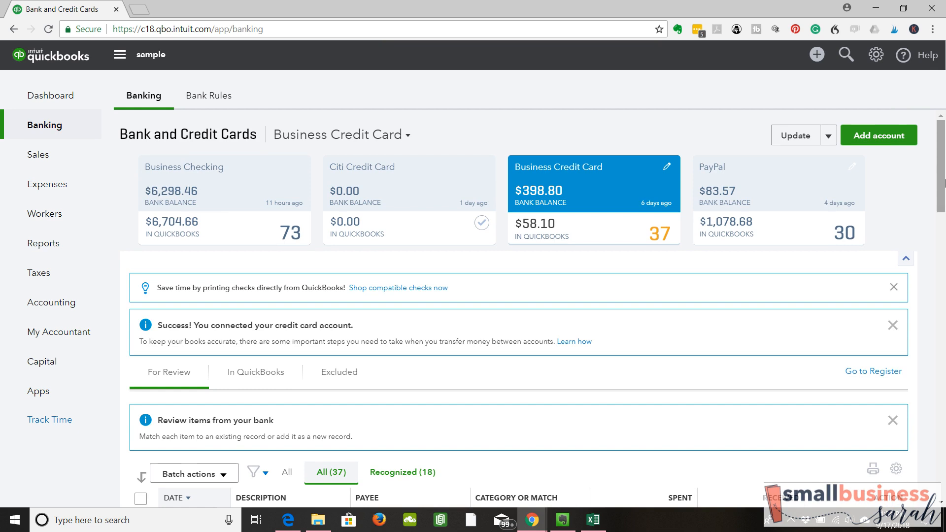
left_click(862, 376)
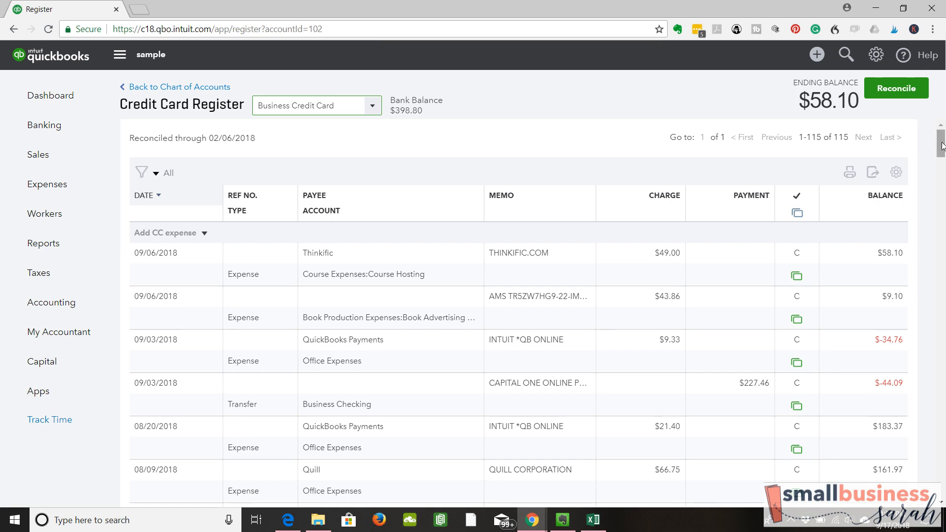
left_click_drag(942, 146, 944, 203)
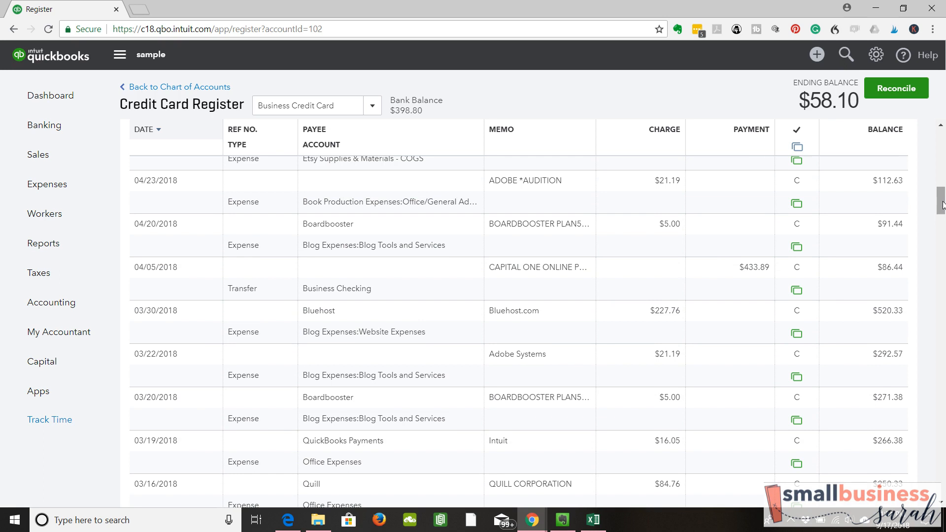
left_click_drag(942, 202, 941, 142)
Step: Switch the register to Business Checking and view its transactions, and review the account balances on the dashboard
left_click(372, 107)
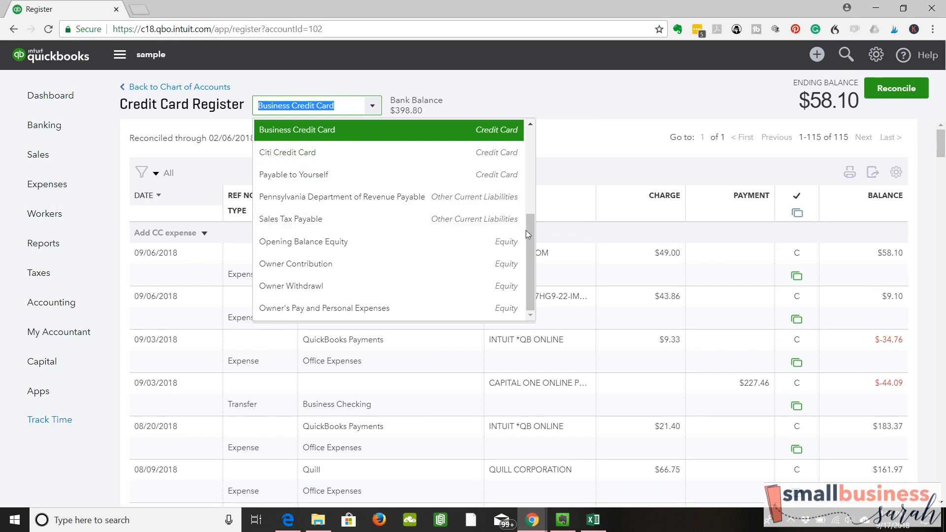
left_click_drag(530, 239, 534, 133)
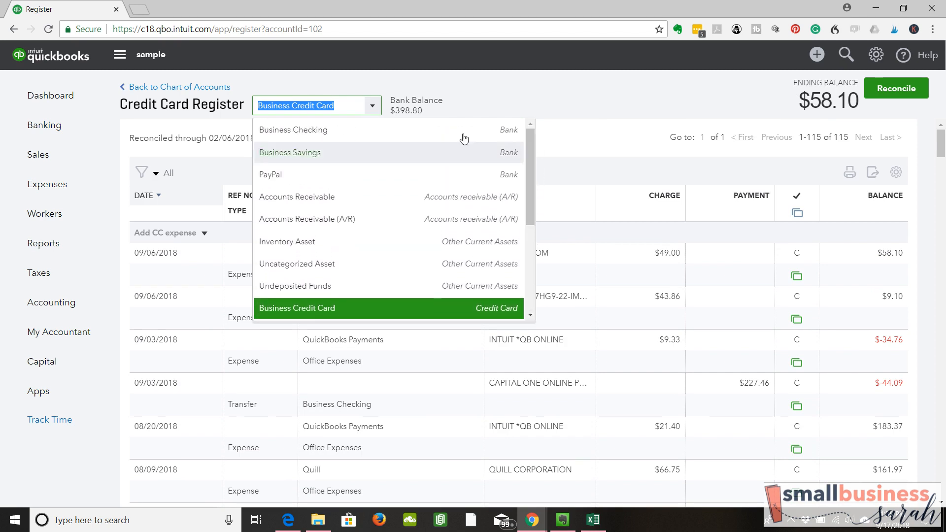
left_click(393, 130)
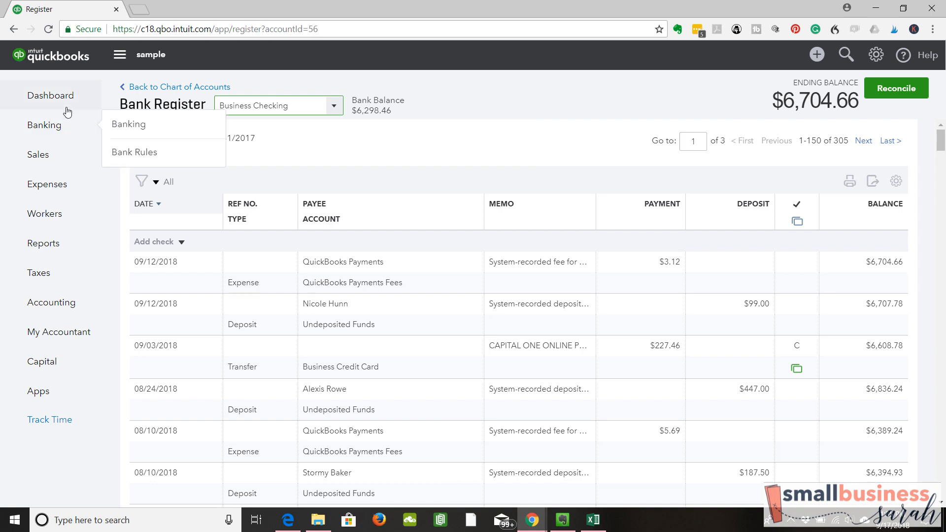
left_click(80, 101)
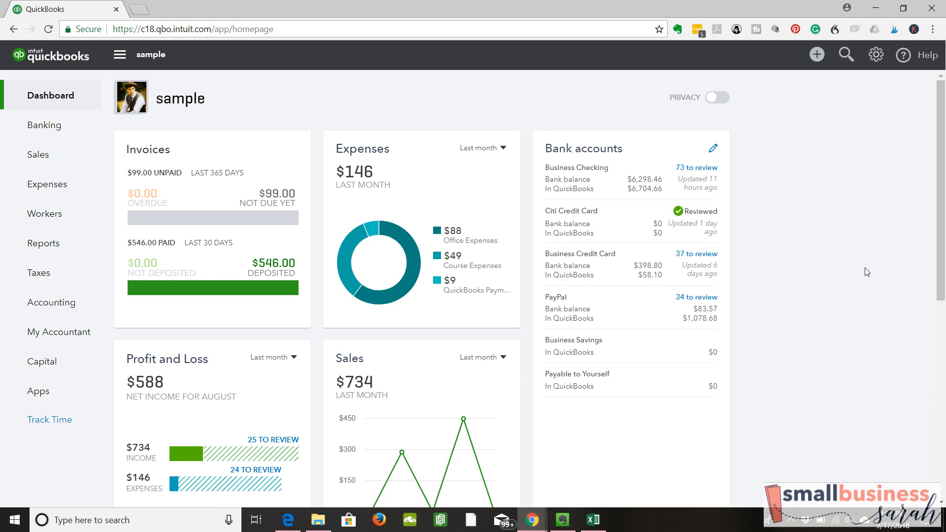
Step: Open the register of the connected Business Credit Card account and begin a reconciliation for it
left_click(72, 136)
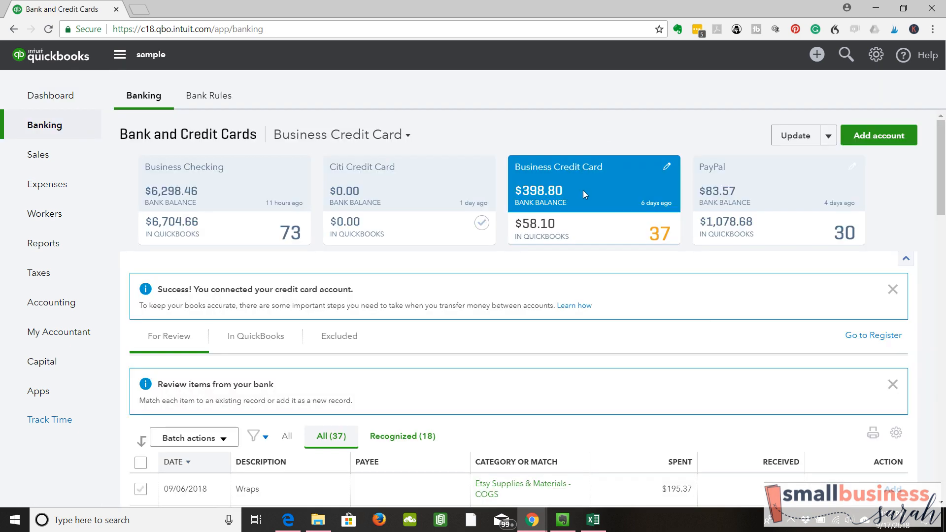
left_click(861, 339)
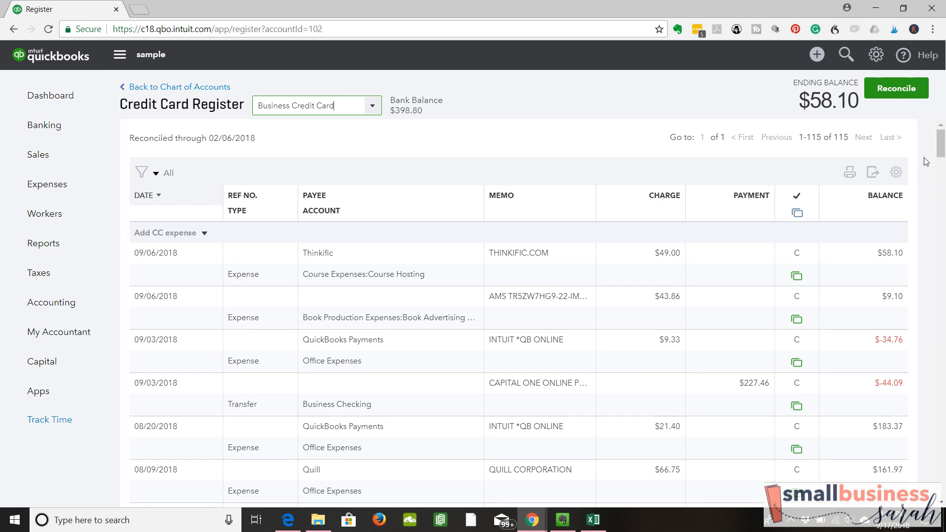
left_click(896, 93)
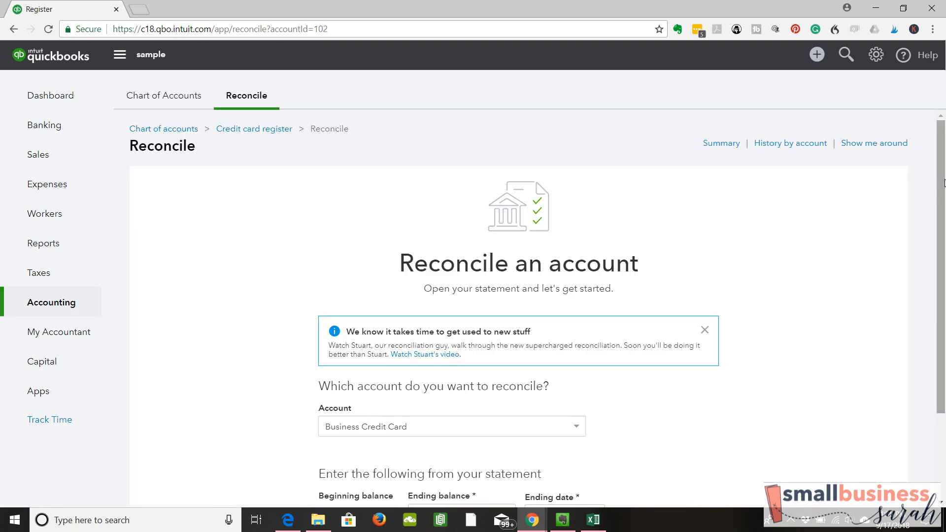
Step: Set the statement ending date for the Business Credit Card reconciliation to 02/28/2018
scroll(943, 172, "down", 3)
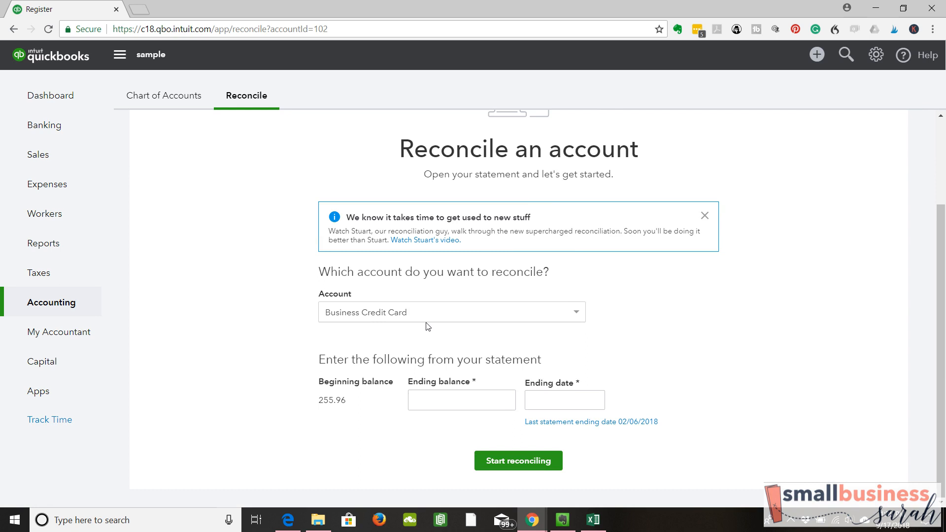
left_click(432, 400)
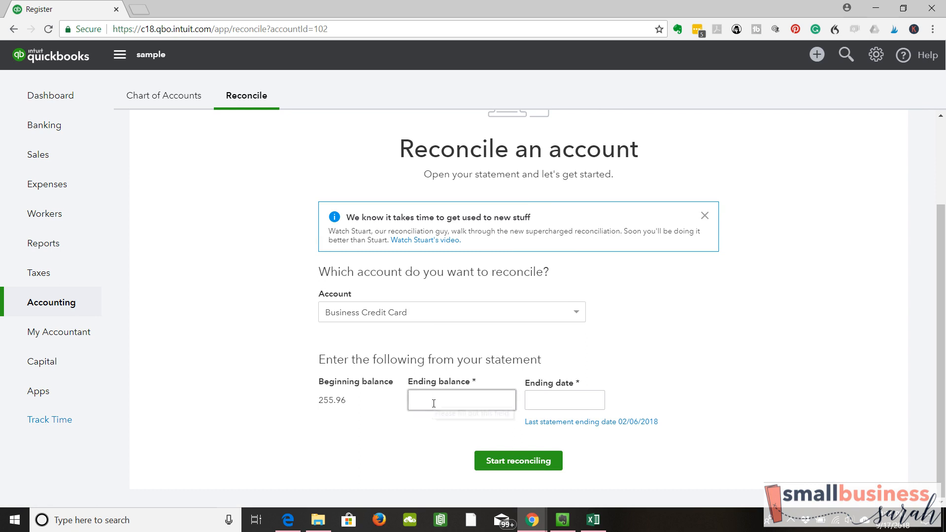
left_click(565, 400)
left_click(594, 400)
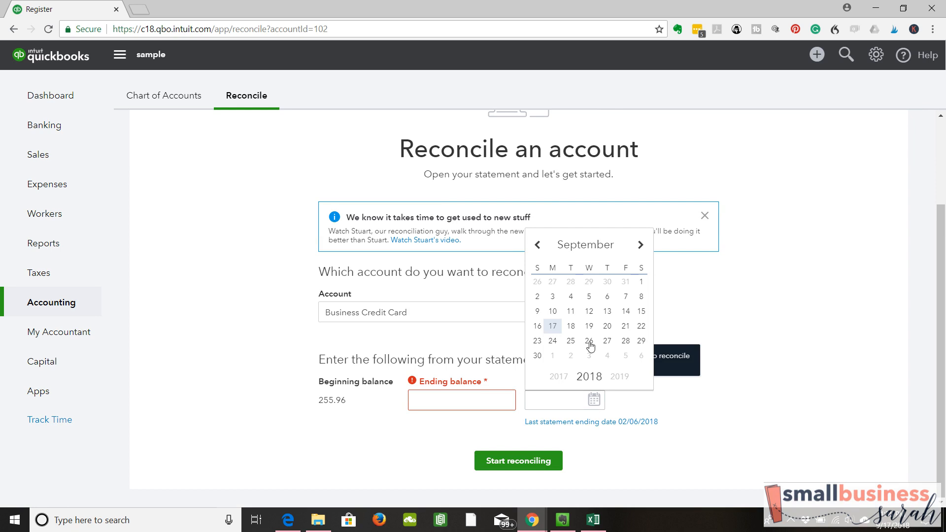
left_click(538, 246)
left_click(538, 246)
left_click(538, 247)
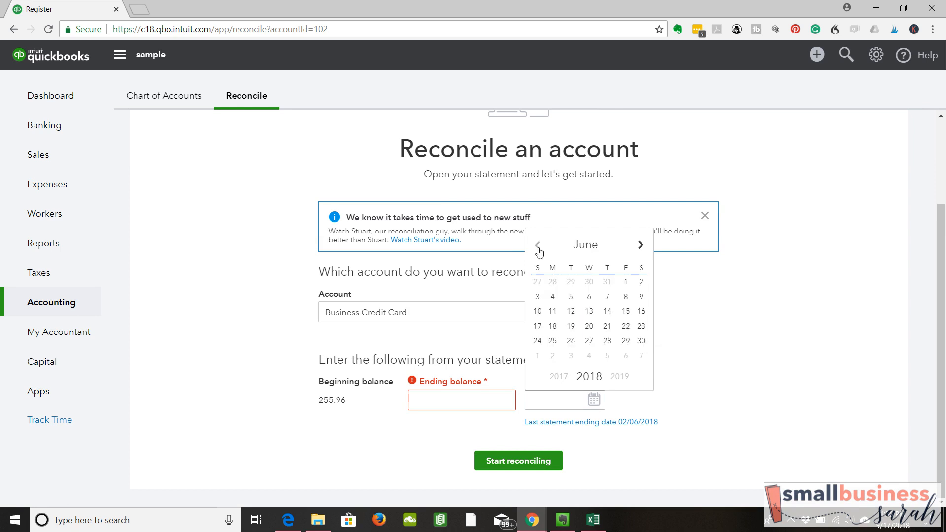
left_click(538, 247)
left_click(538, 246)
left_click(538, 247)
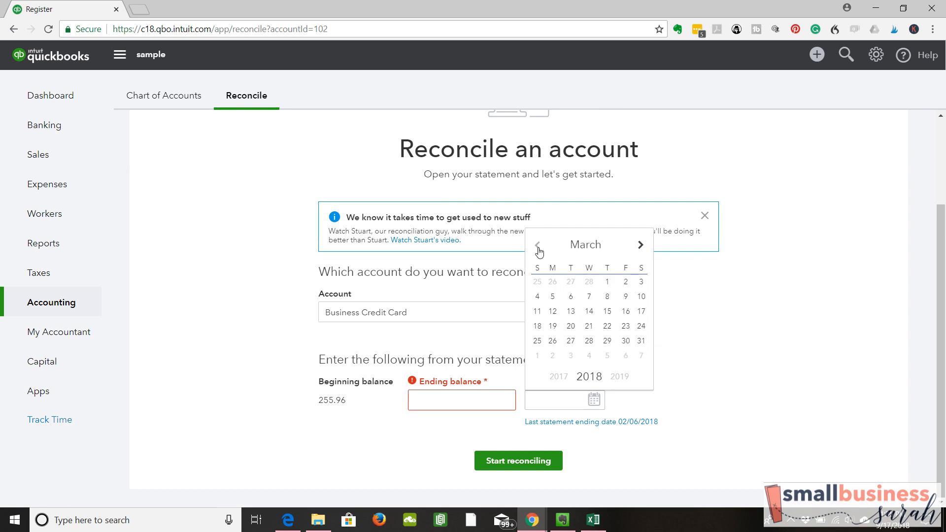
left_click(538, 246)
left_click(590, 341)
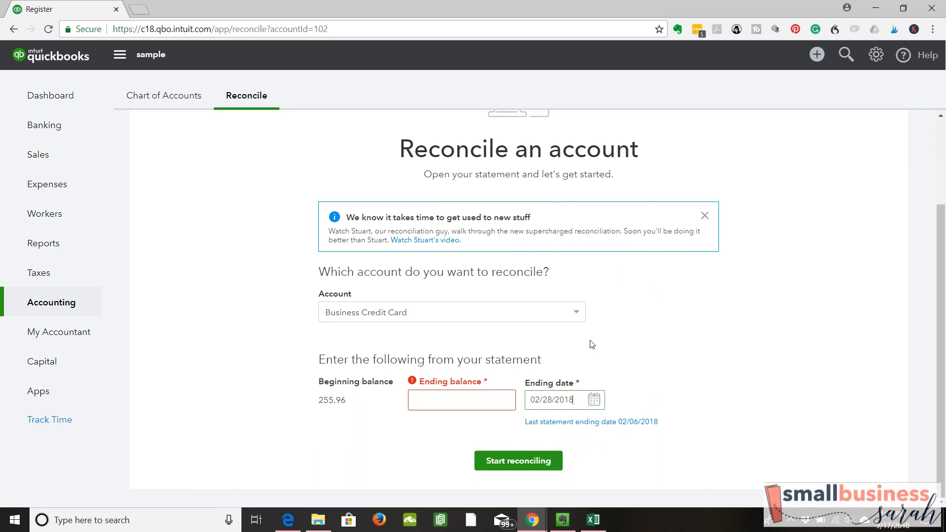
Step: Enter 583.25 as the statement ending balance and start reconciling the Business Credit Card
left_click(459, 400)
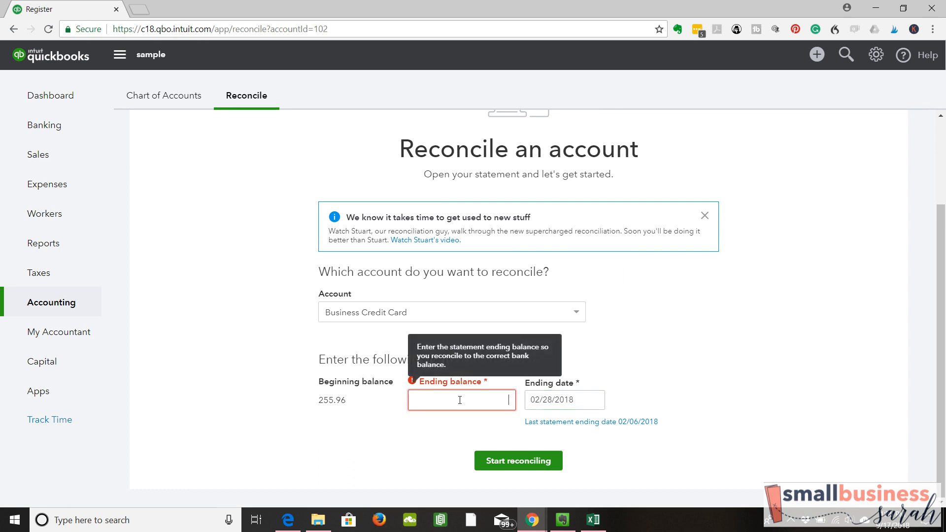
type("583.25")
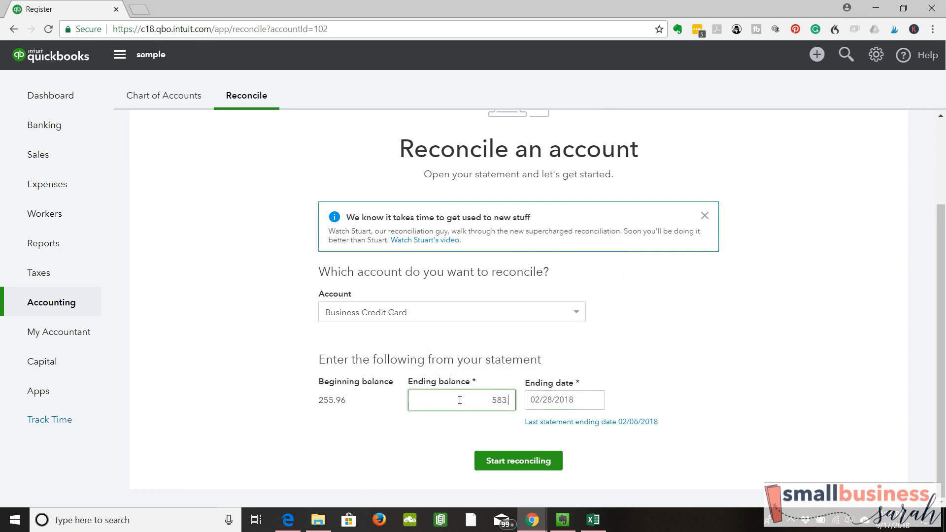
left_click(513, 462)
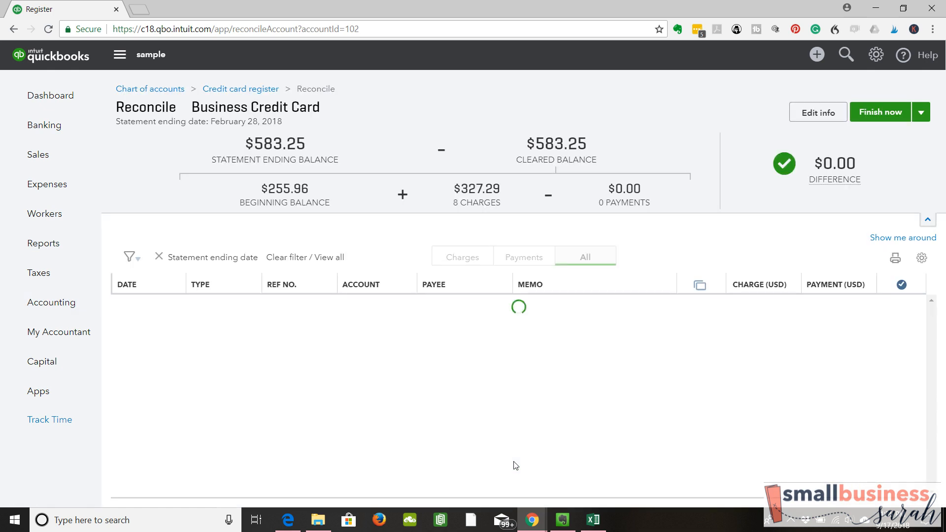
Step: Check the cleared charges and the difference, finish the February 28, 2018 reconciliation and close its confirmation
mouse_move(839, 193)
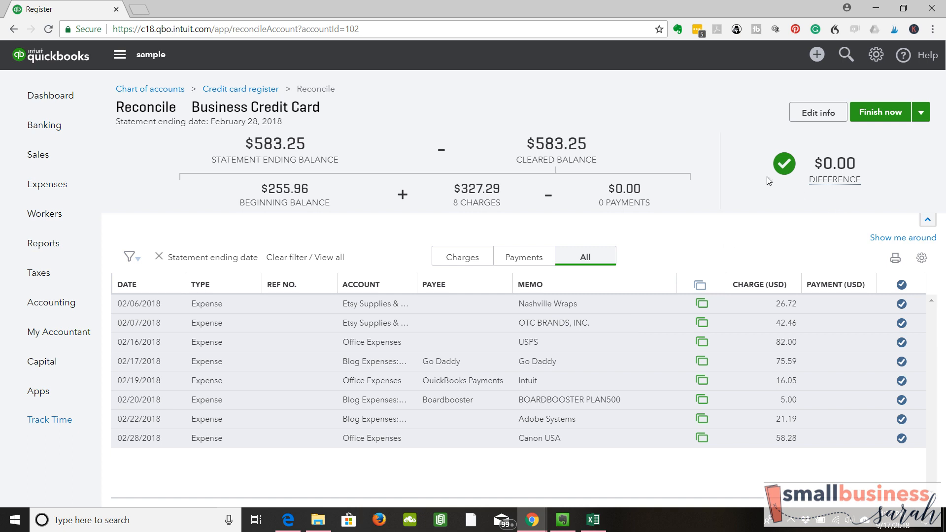
mouse_move(767, 178)
left_click(889, 114)
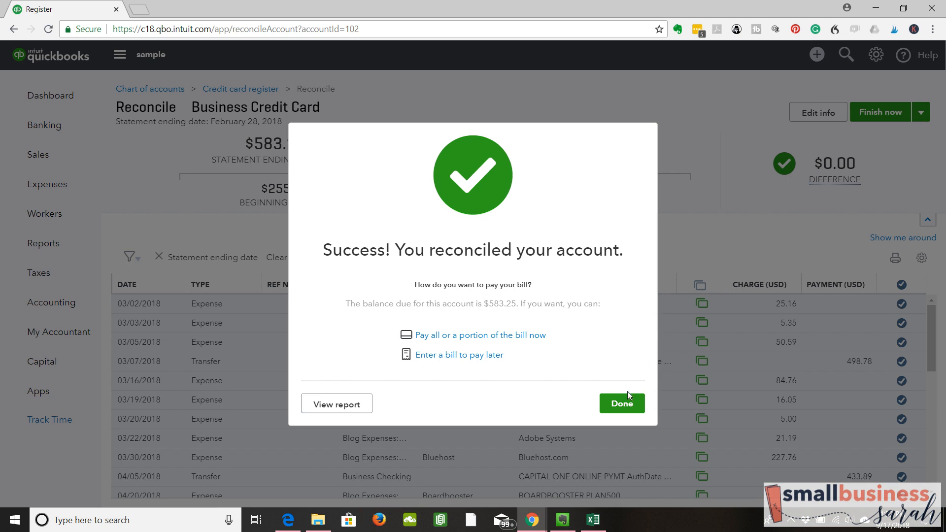
left_click(622, 405)
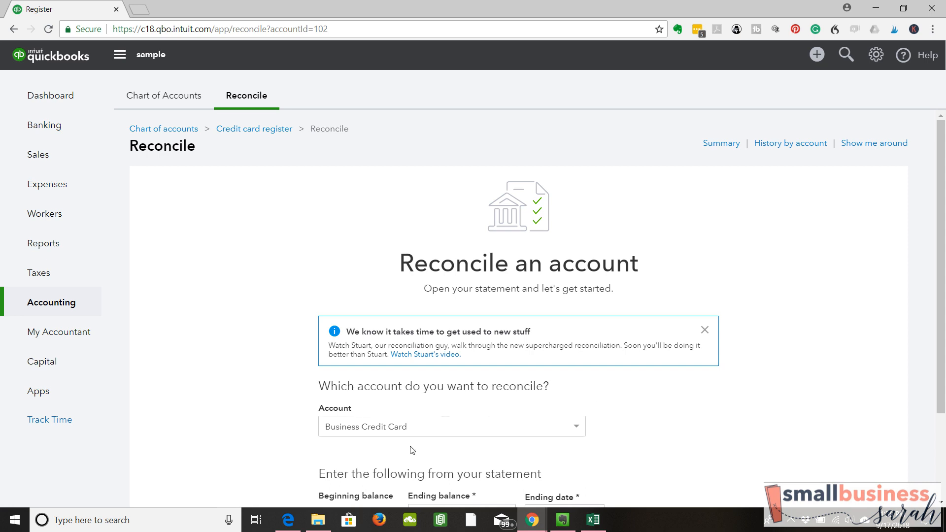
Step: Open the Profit and Loss report from the favorite reports and look over its available report periods
left_click(72, 252)
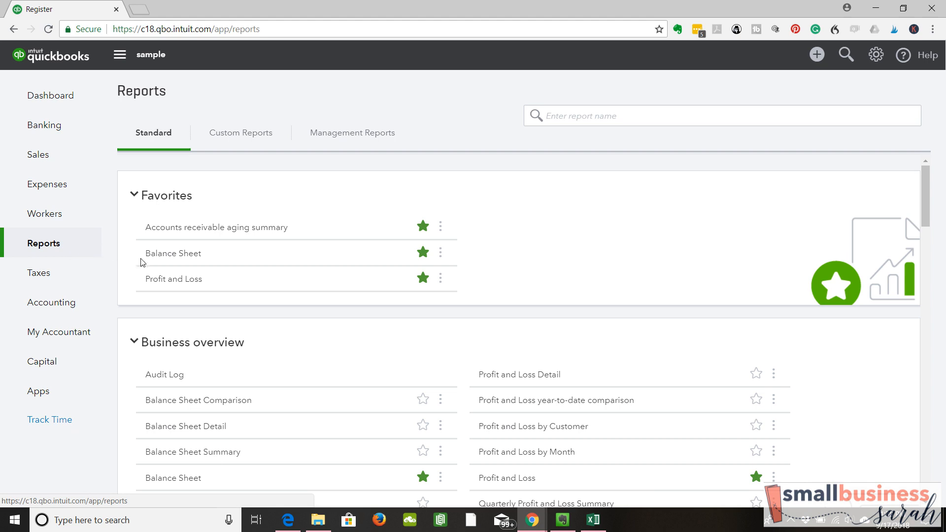
left_click(168, 286)
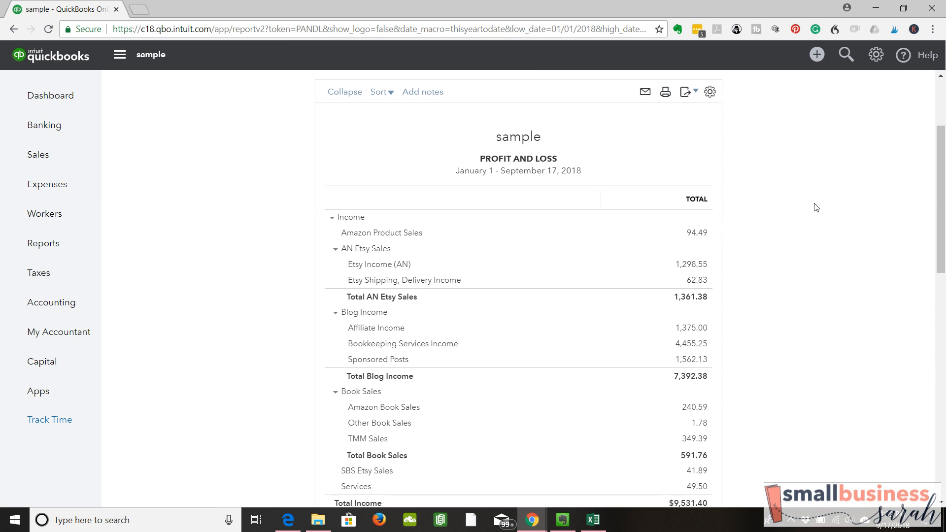
mouse_move(59, 125)
left_click_drag(942, 219, 942, 147)
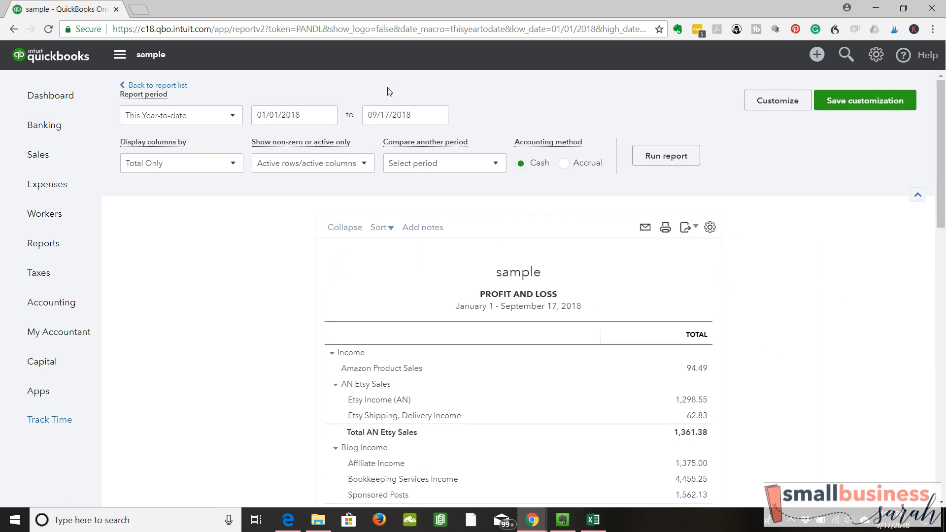
left_click(232, 117)
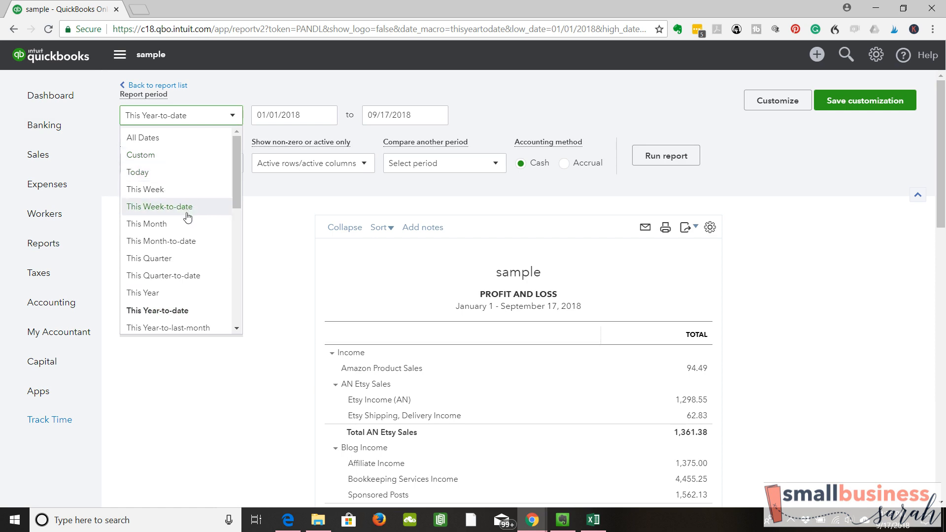
left_click(262, 92)
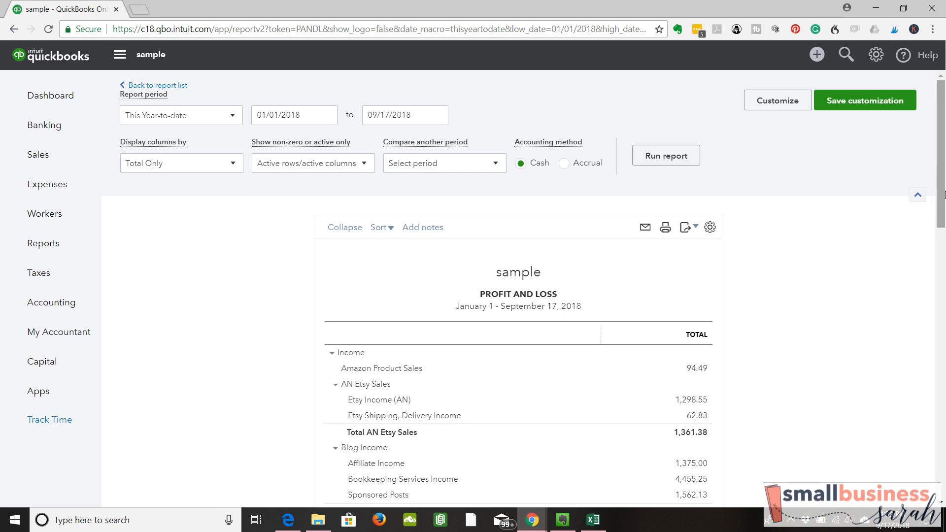
Step: Examine the Profit and Loss report from income and cost of goods sold through expenses to net income
left_click_drag(941, 155, 945, 227)
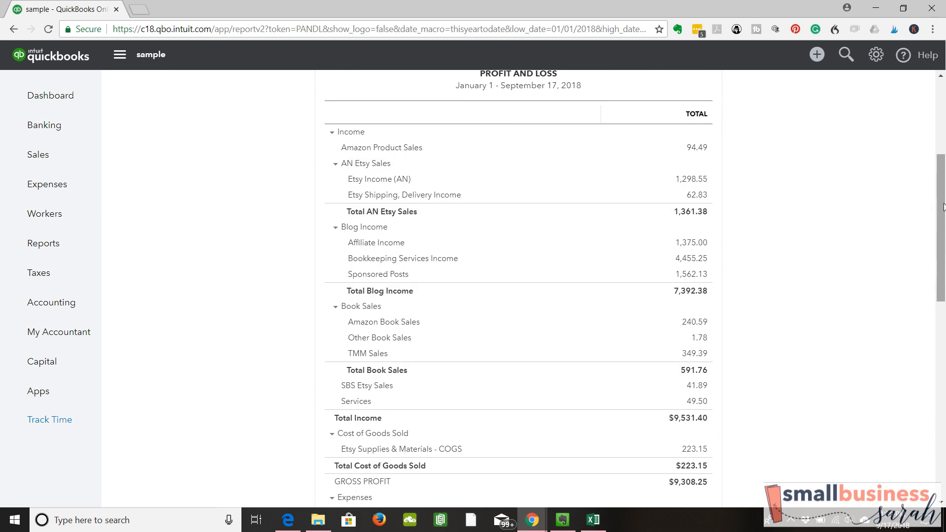
scroll(943, 210, "down", 1)
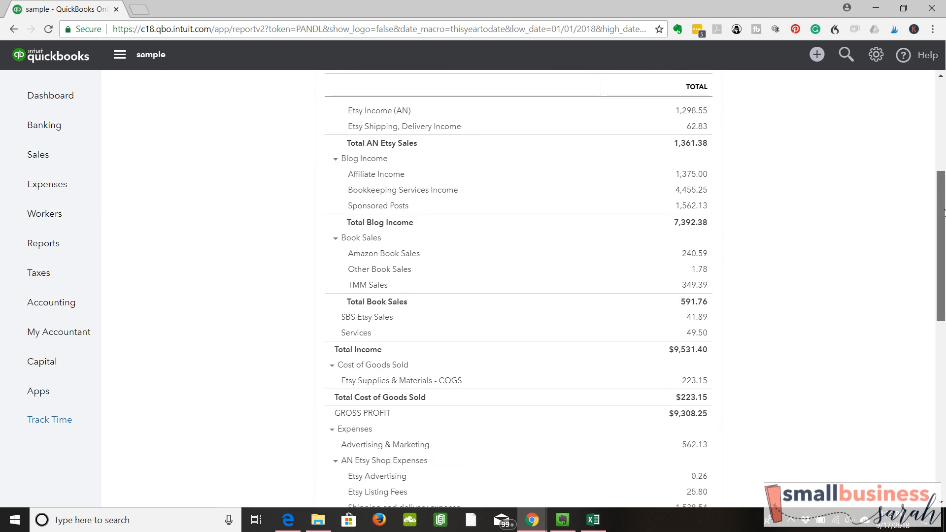
scroll(943, 222, "down", 1)
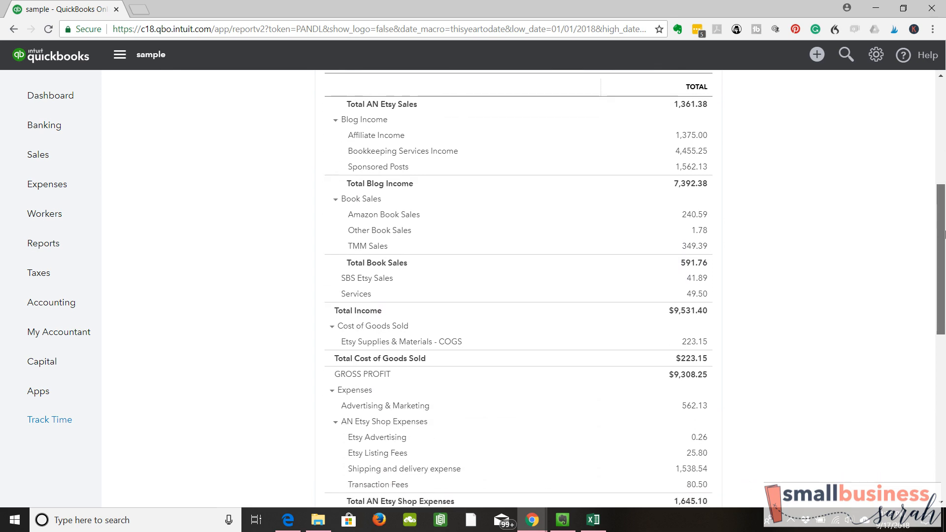
scroll(944, 234, "down", 4)
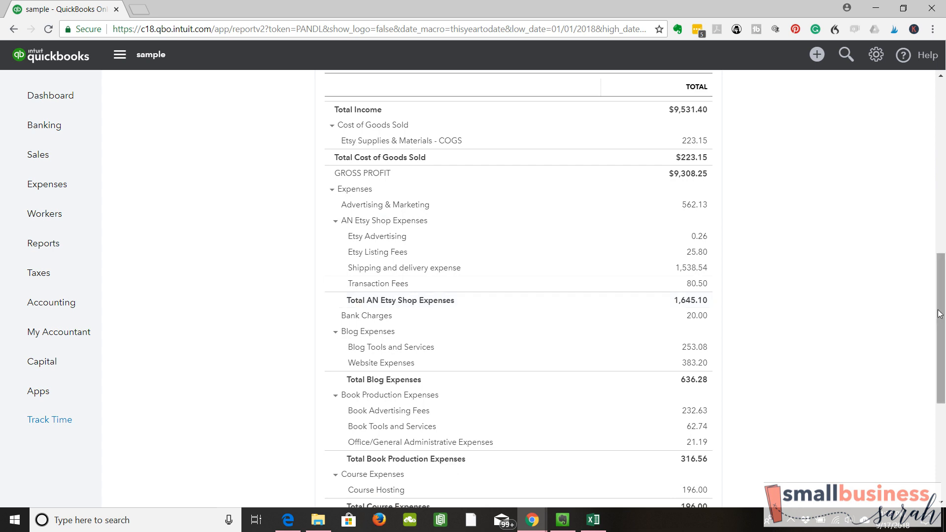
left_click_drag(942, 293, 944, 348)
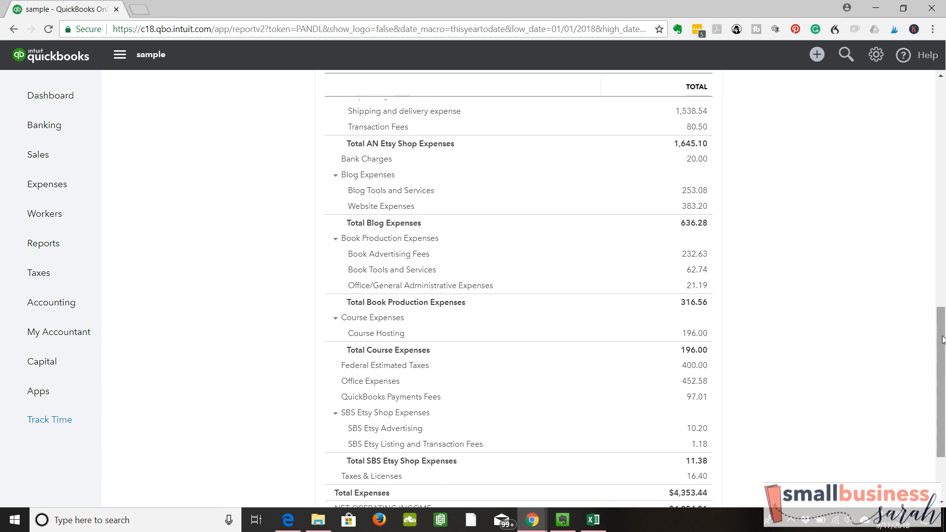
left_click_drag(944, 346, 944, 370)
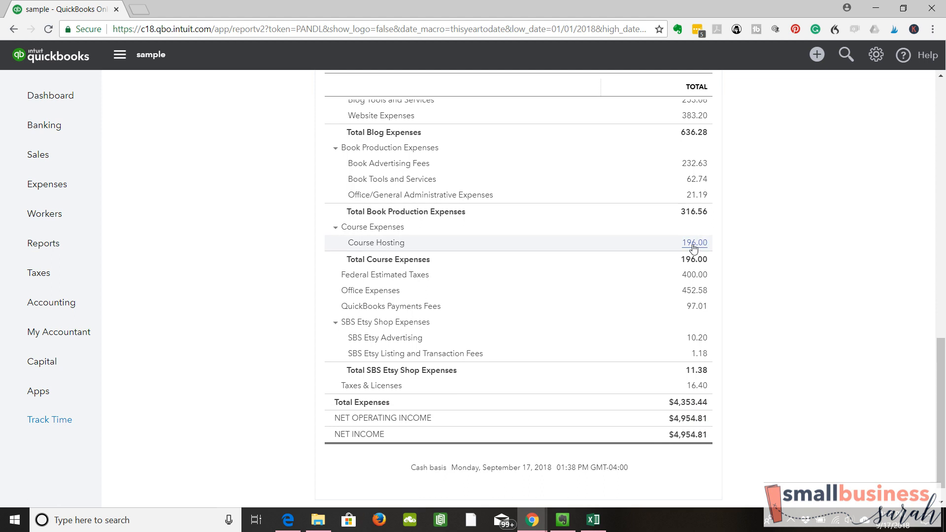
Step: View the transactions behind the Course Hosting amount and return to the Profit and Loss report
left_click(694, 243)
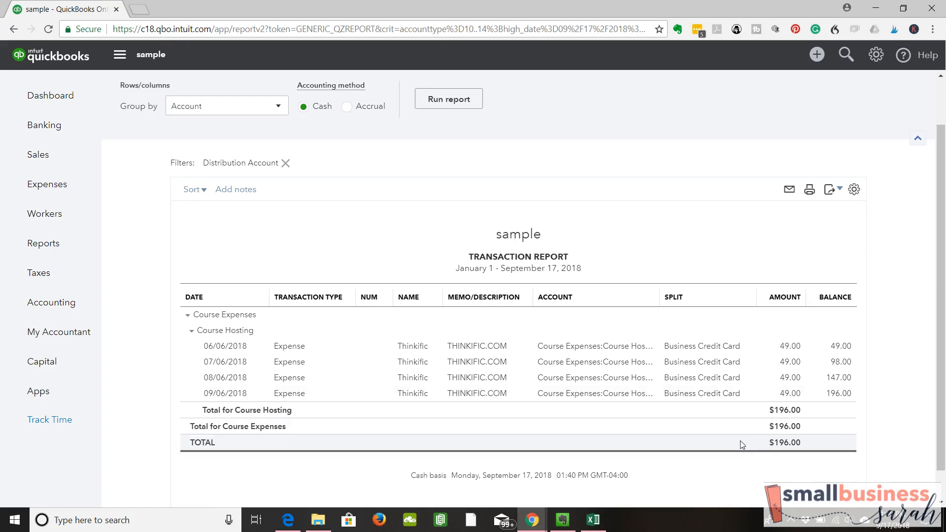
left_click_drag(938, 365, 937, 301)
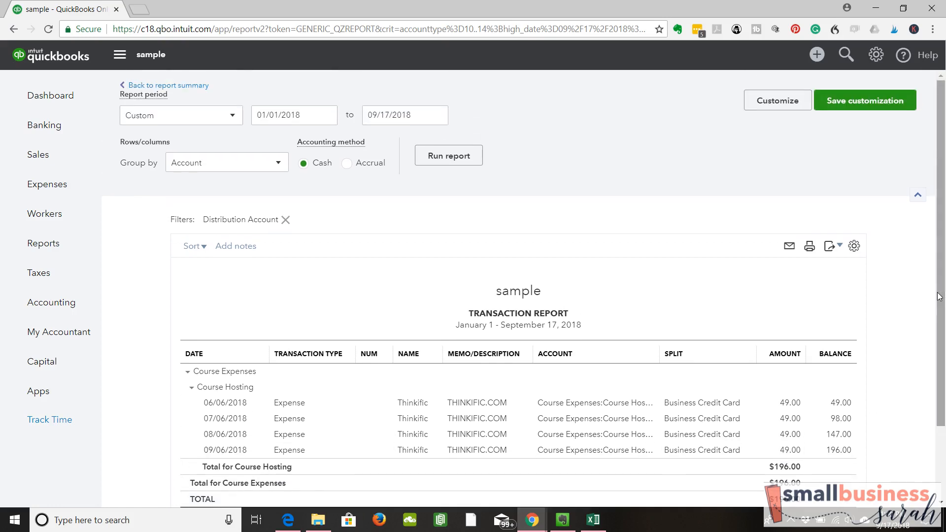
left_click(204, 87)
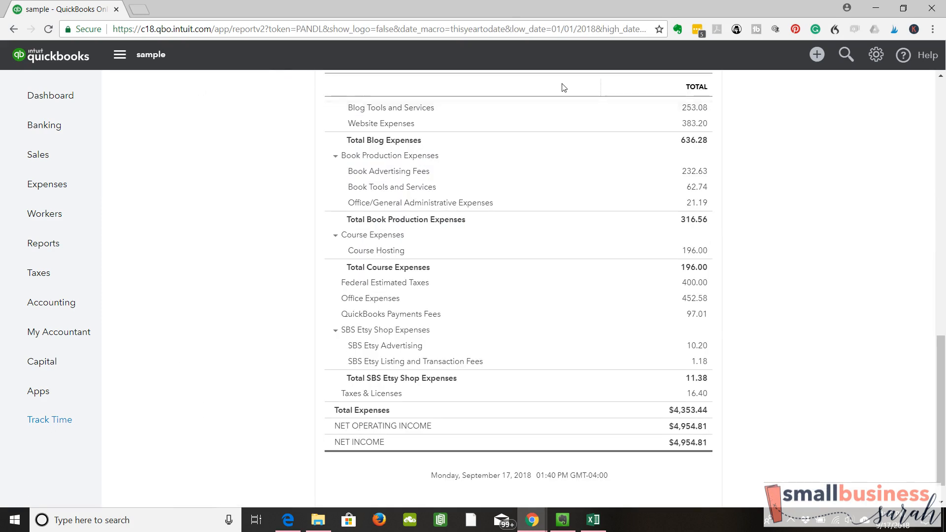
Step: Open the transaction report behind the Office Expenses amount and examine its entries
mouse_move(943, 404)
left_mouse_down()
mouse_move(942, 351)
mouse_move(941, 401)
left_mouse_up()
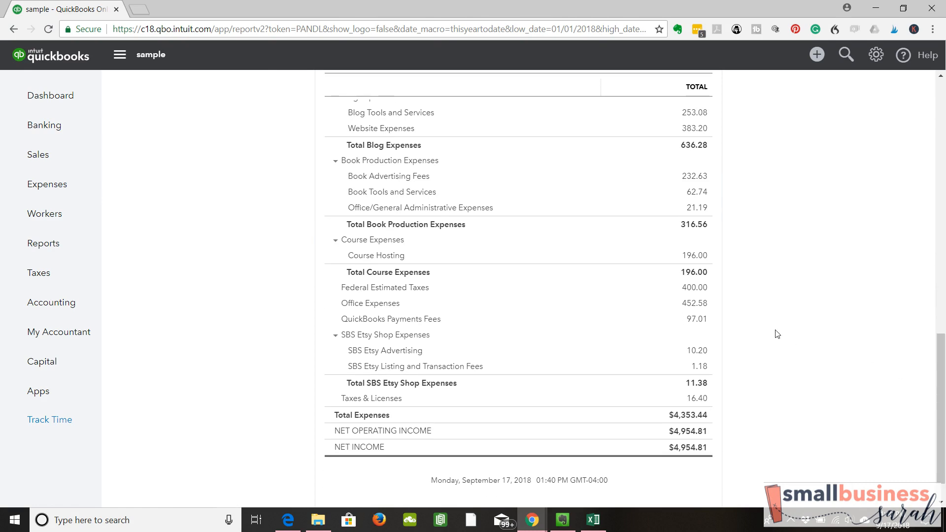
left_click(696, 304)
scroll(694, 306, "down", 3)
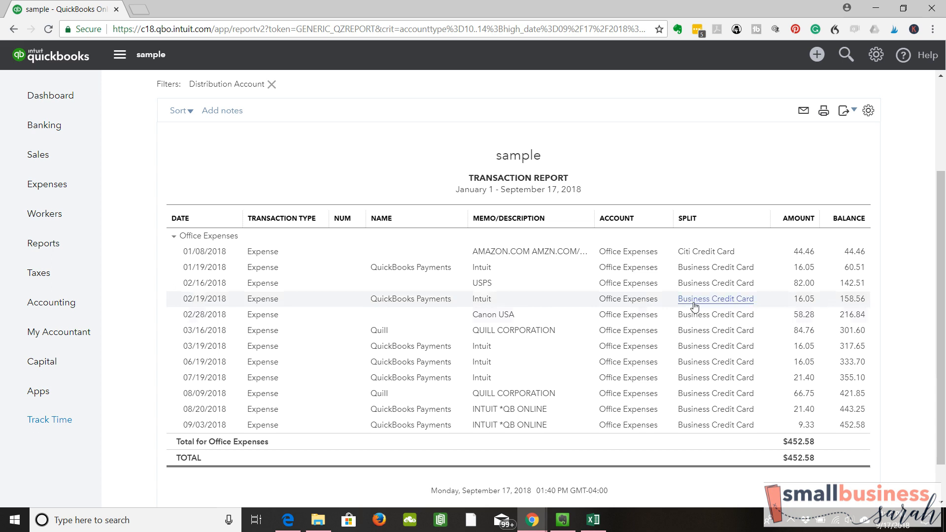
Step: Open the 02/16/2018 USPS expense, view the account choices for its Office Expenses line, and close it without changes
left_click(482, 283)
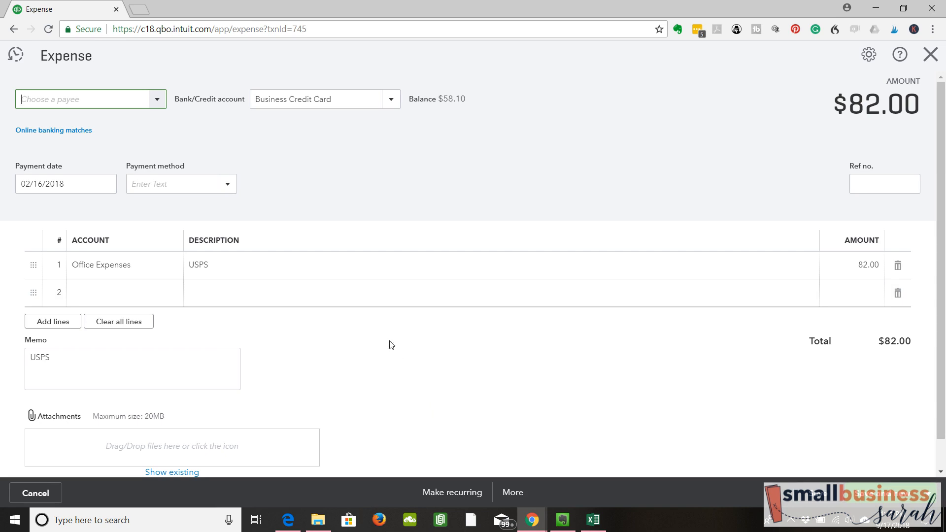
left_click(172, 271)
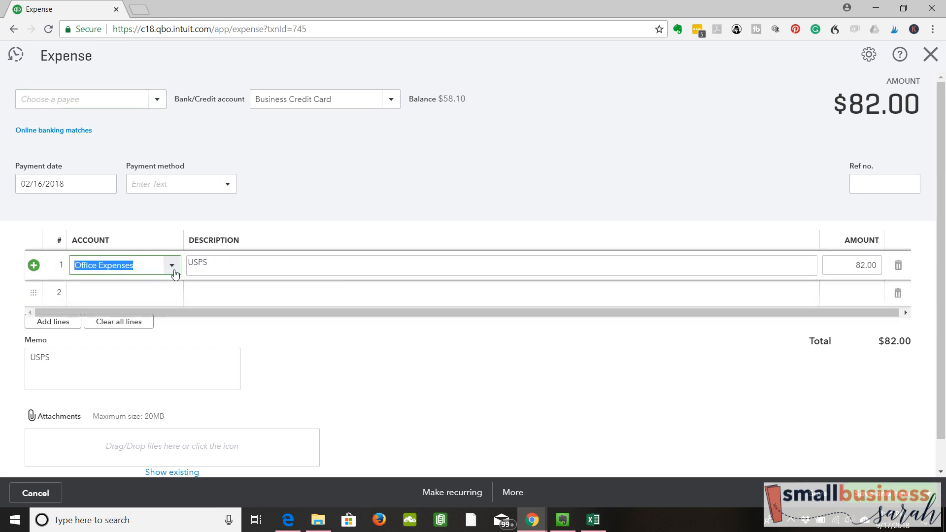
left_click(172, 266)
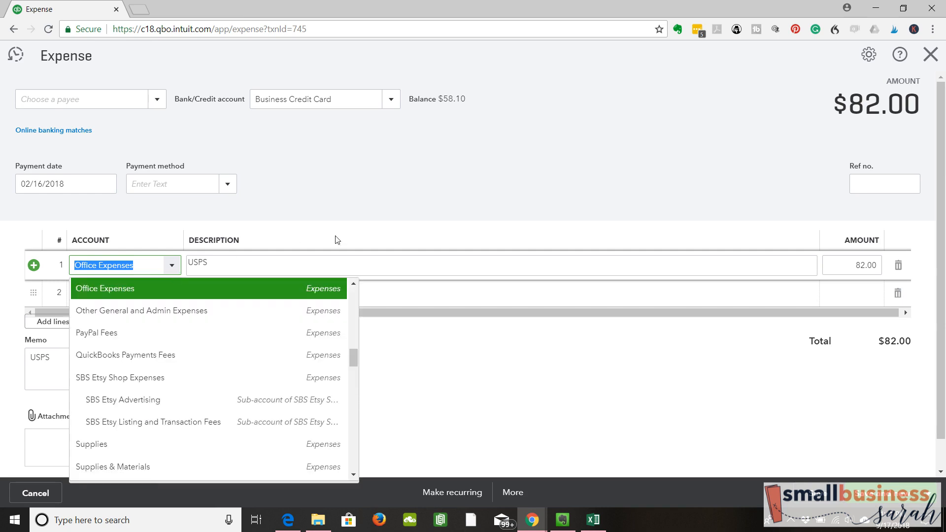
left_click(417, 415)
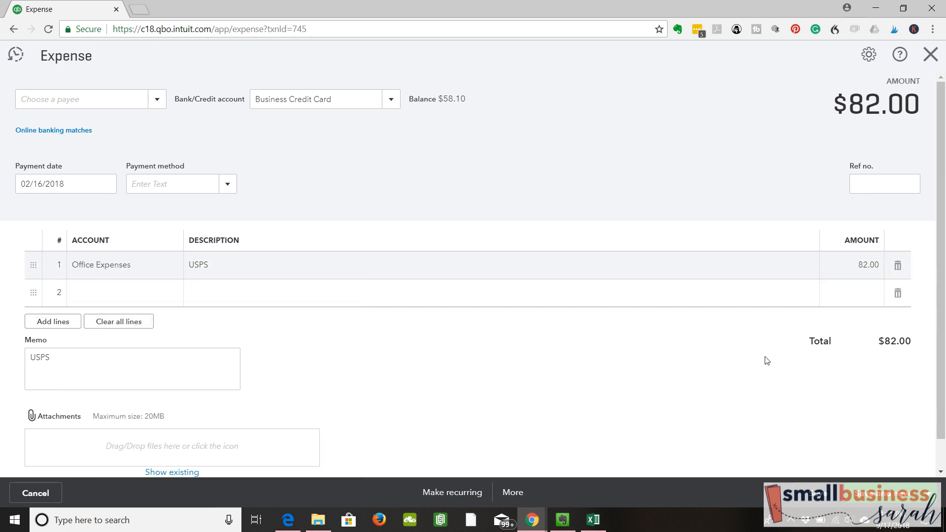
left_click(929, 56)
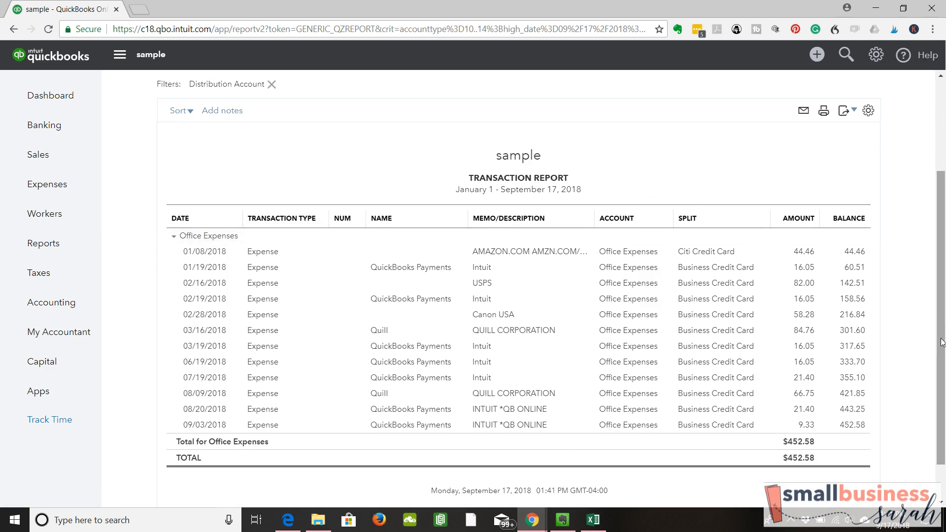
Step: Go back from the Office Expenses transaction report through the Profit and Loss report to the list of reports
left_click_drag(942, 342, 941, 246)
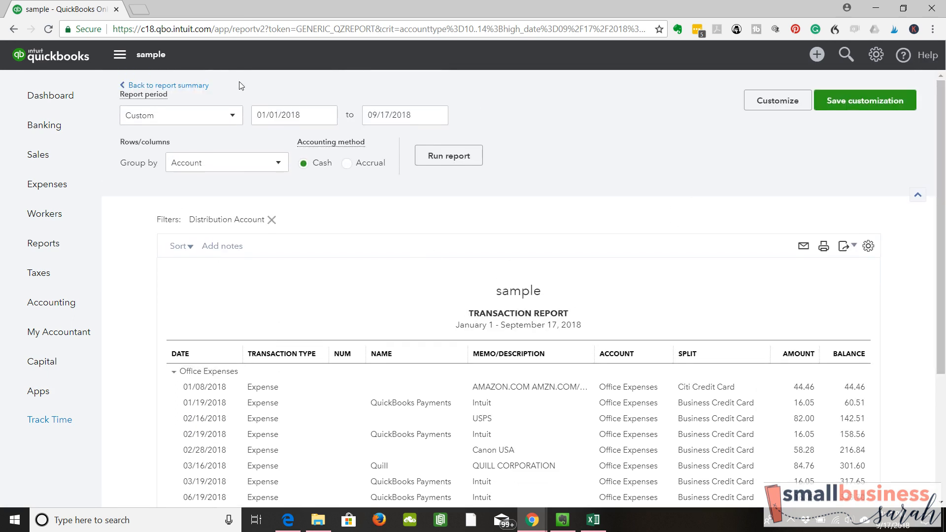
left_click(202, 87)
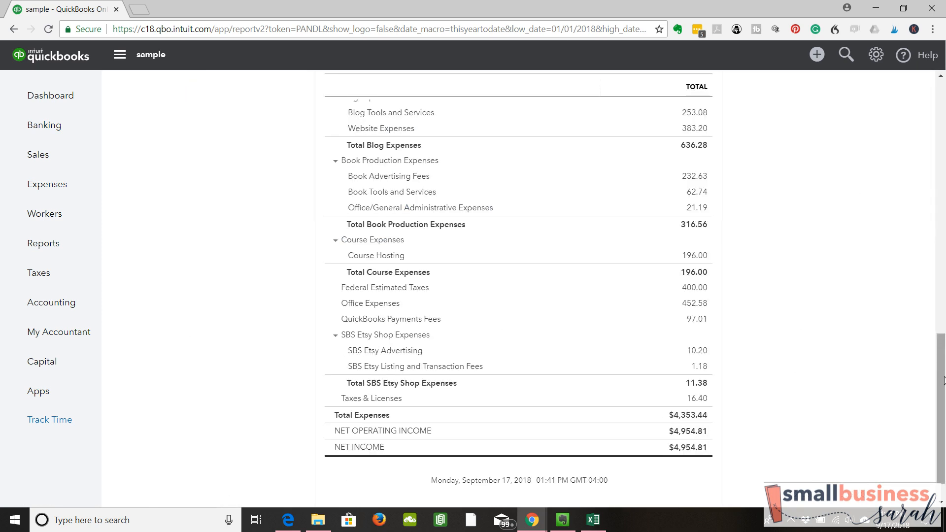
left_click_drag(944, 345, 942, 74)
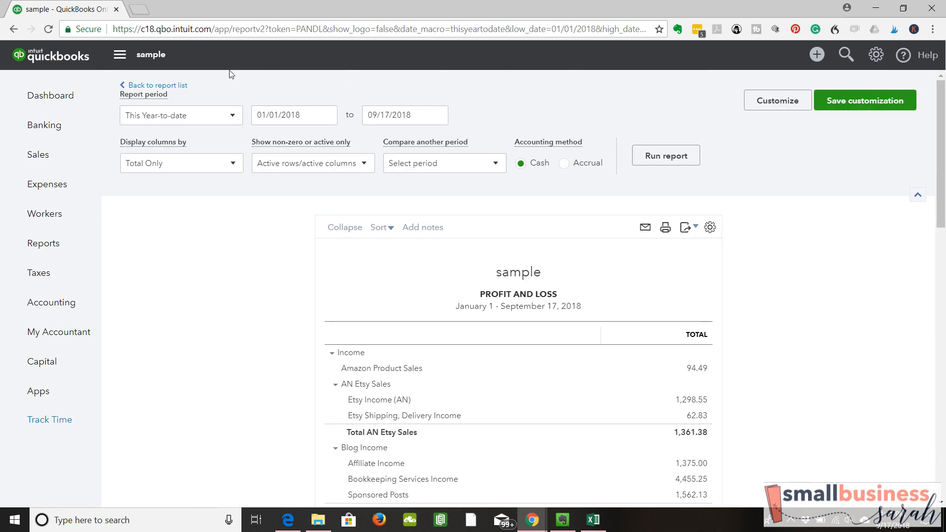
left_click(182, 87)
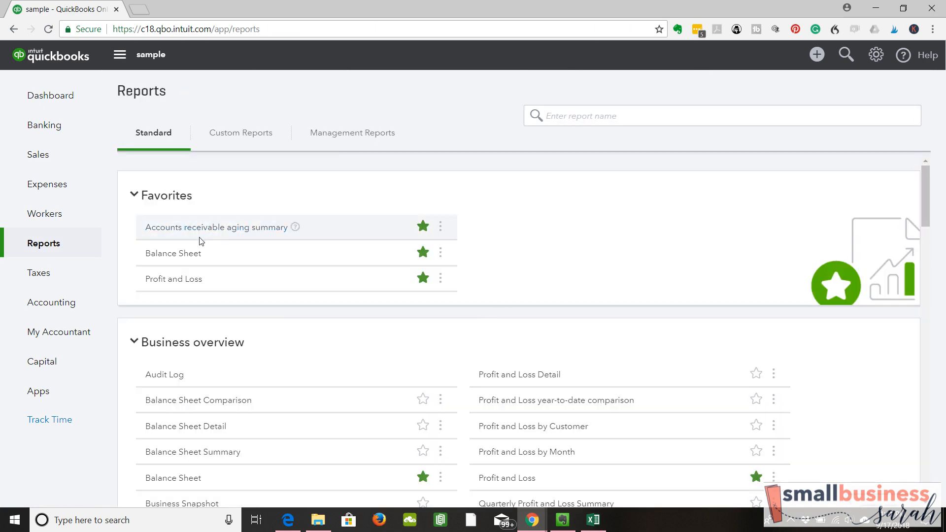
Step: Open the Balance Sheet from the favorite reports and examine its assets, liabilities and equity
left_click(180, 259)
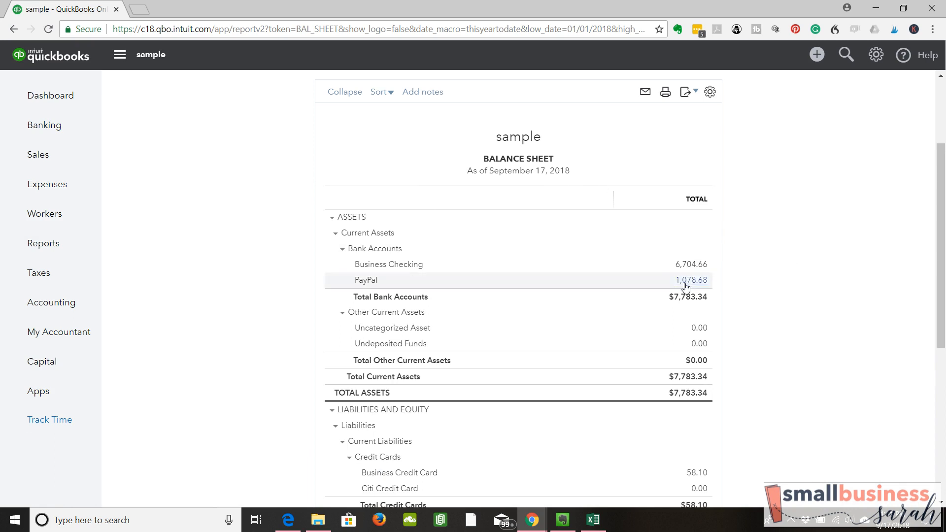
scroll(942, 270, "down", 2)
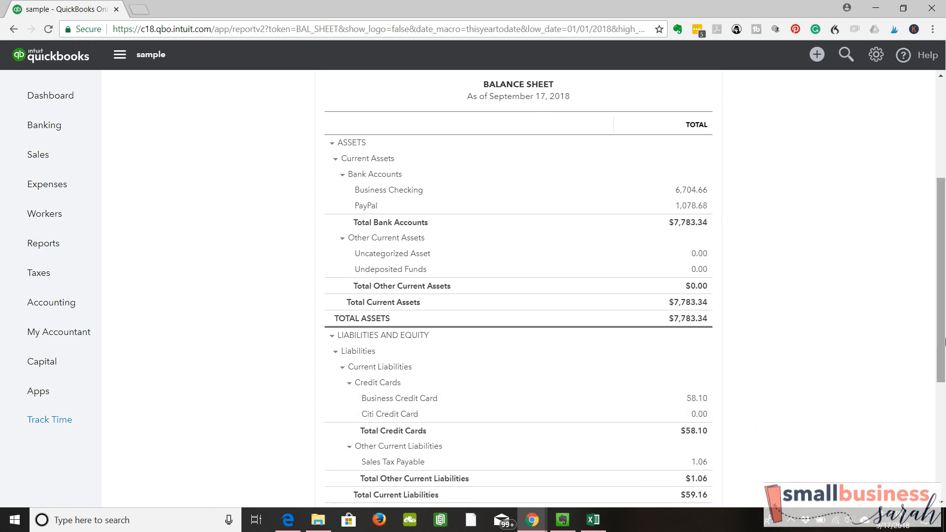
scroll(783, 375, "down", 3)
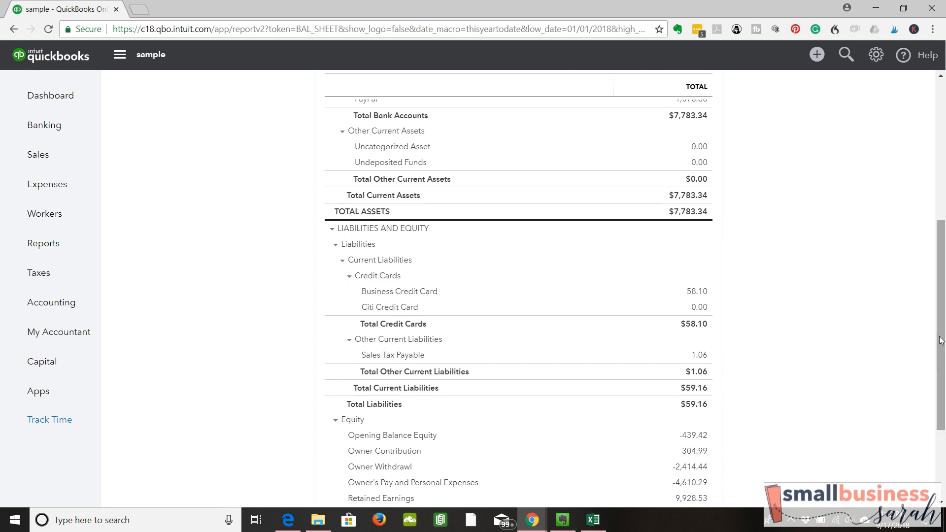
left_click_drag(939, 342, 939, 223)
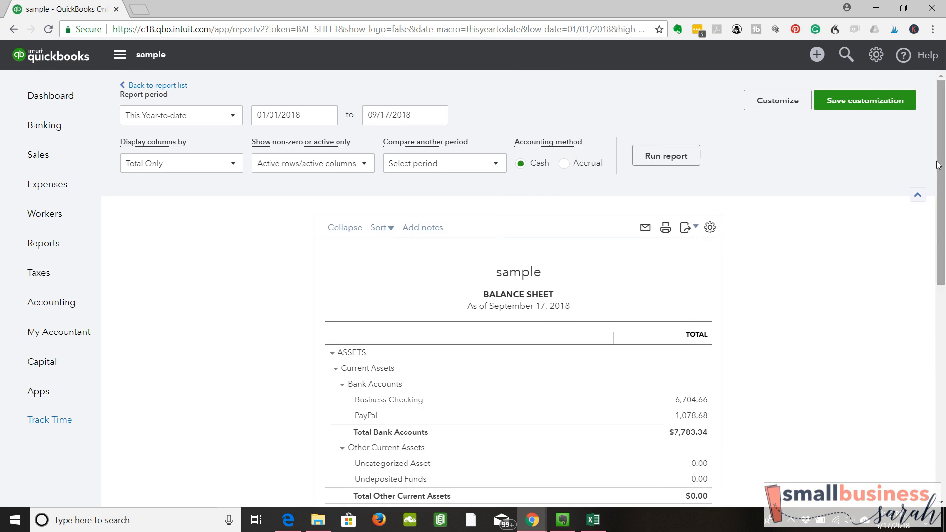
Step: View the Bank and Credit Cards overview and return to the company dashboard
left_click(68, 133)
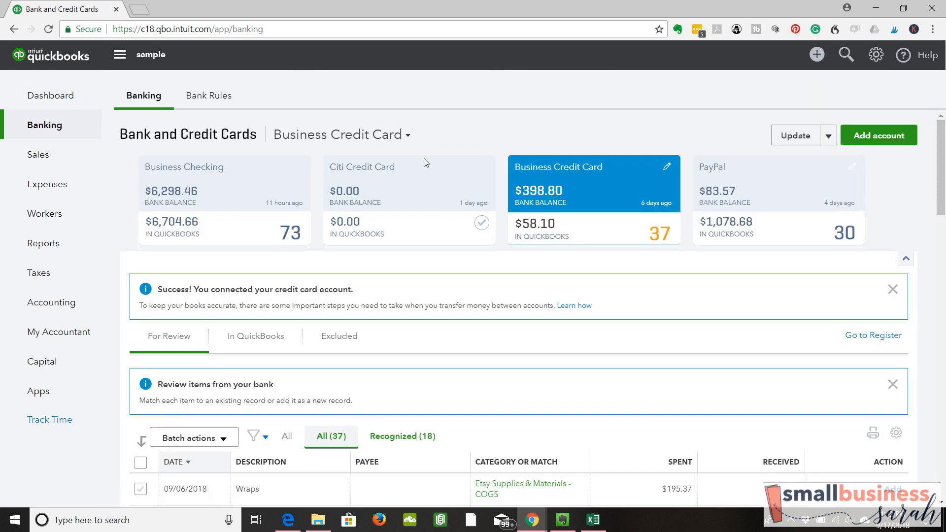
left_click(87, 101)
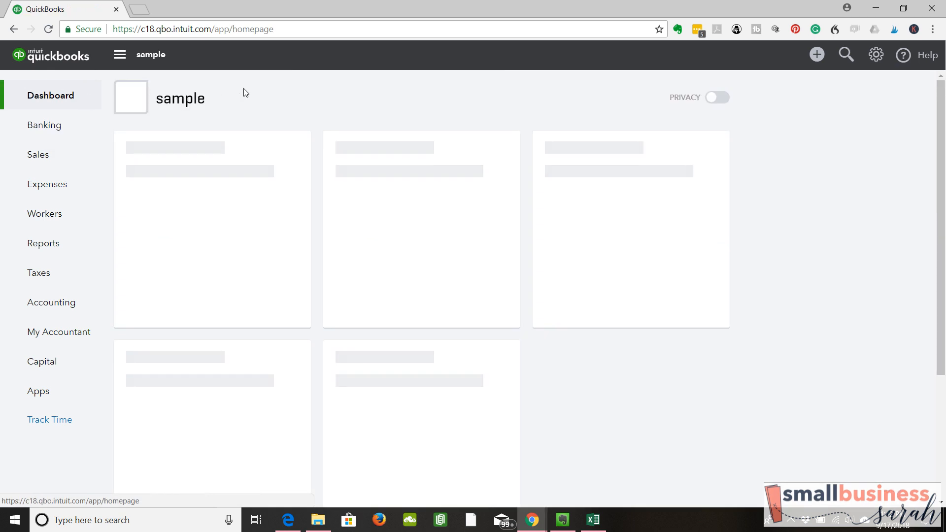